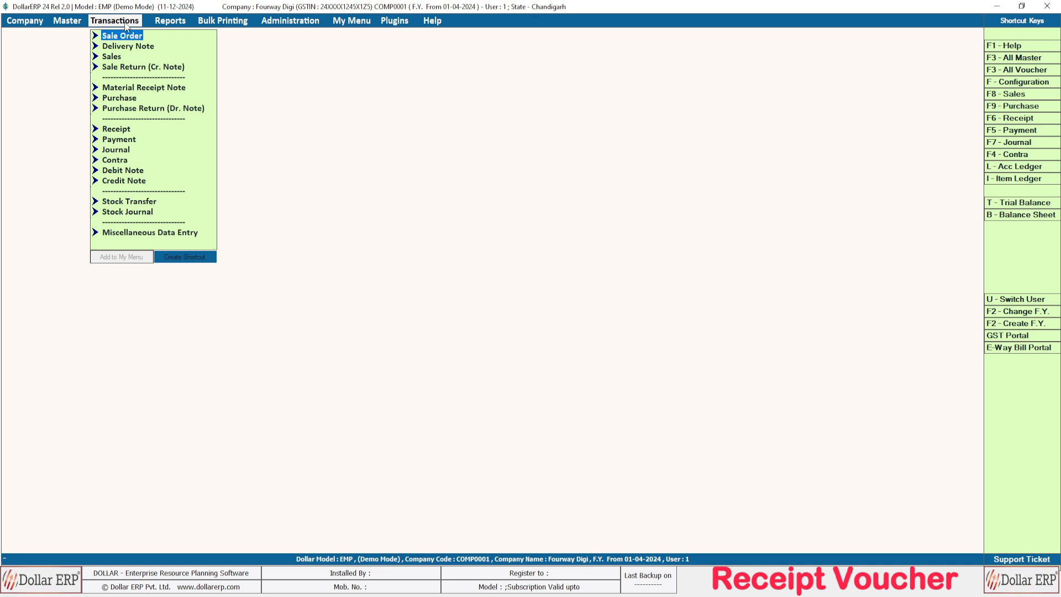
- Start a new receipt voucher in the Main series
left_click(114, 129)
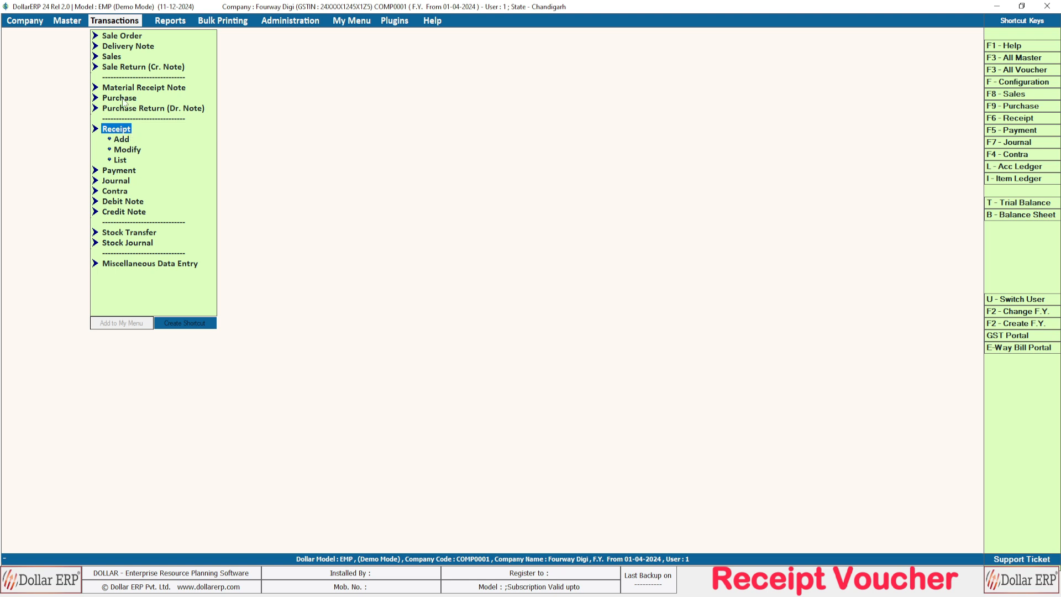
left_click(128, 137)
key("Down")
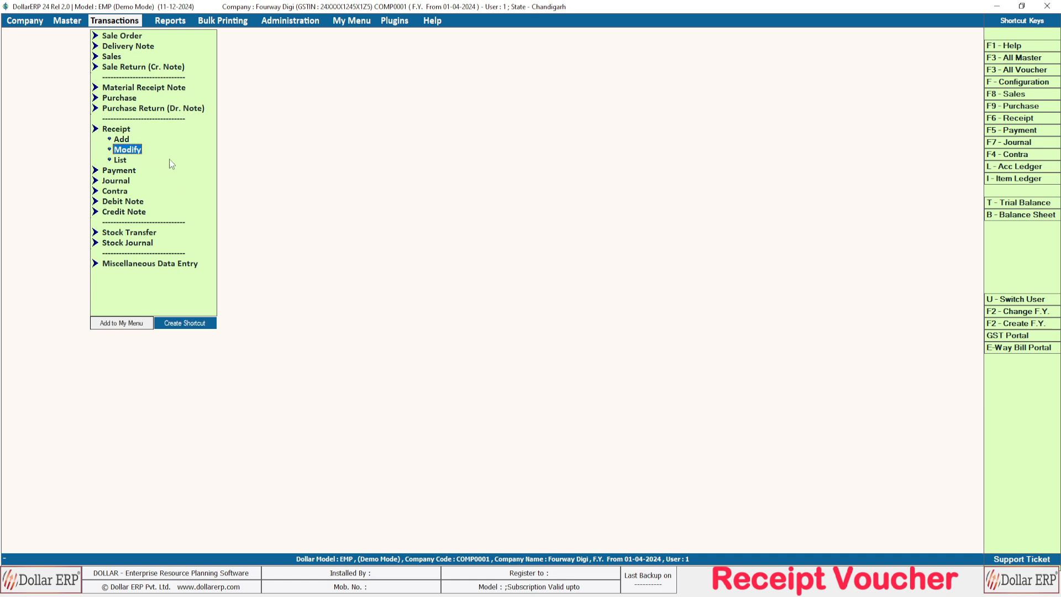
key("Down")
key("Up")
key("Up")
key("Return")
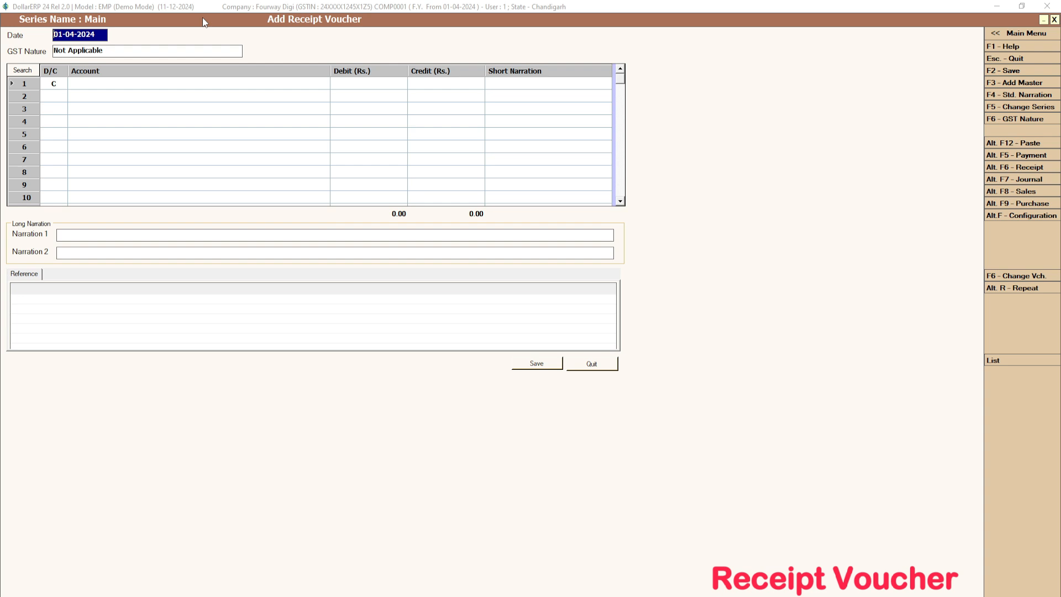
- Accept 01-04-2024 as the voucher date and choose Not Applicable as the GST nature
key("Return")
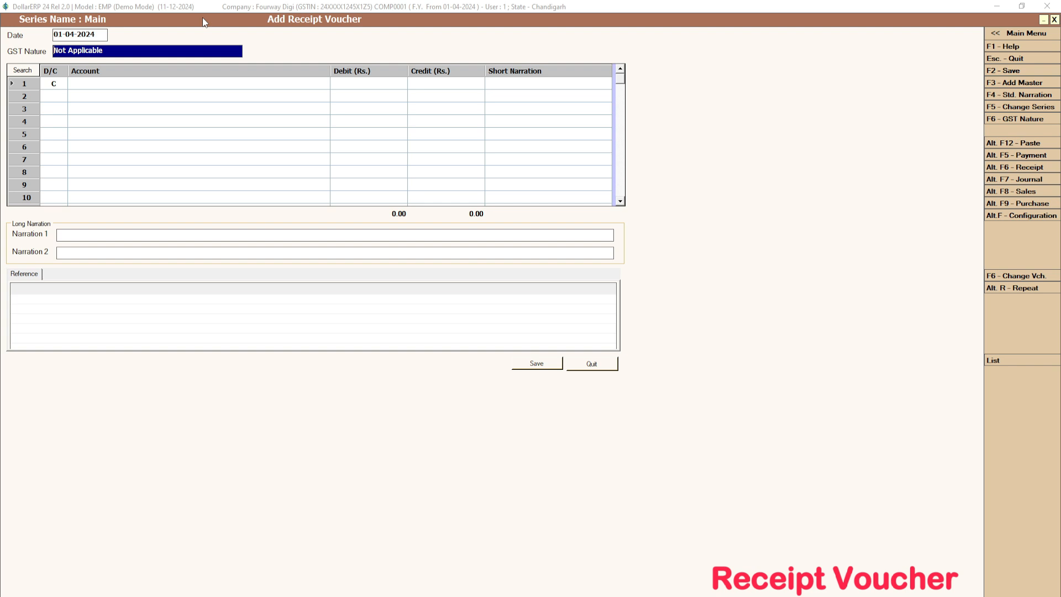
key("space")
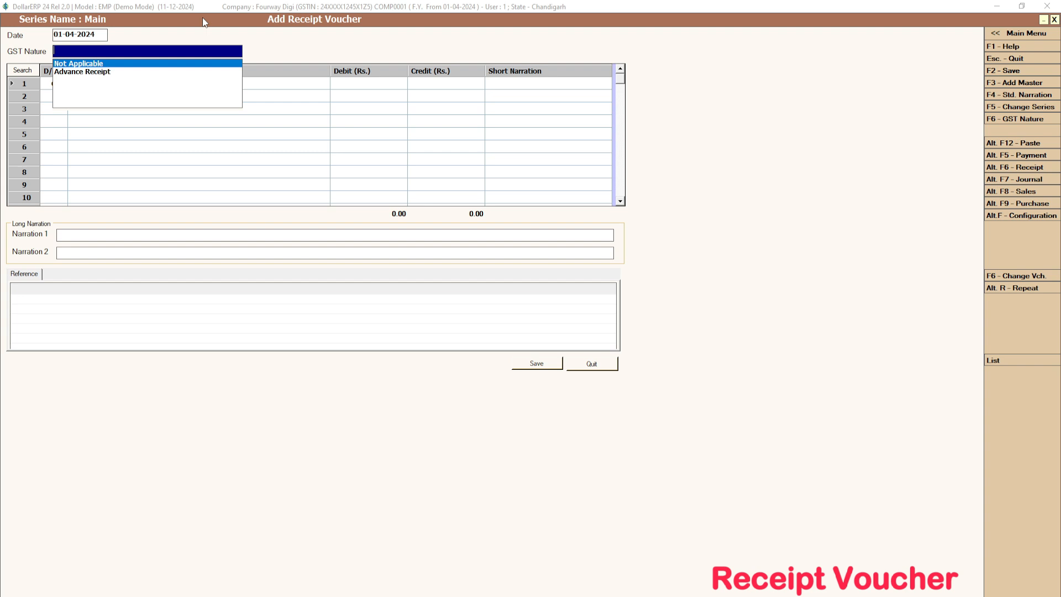
key("Down")
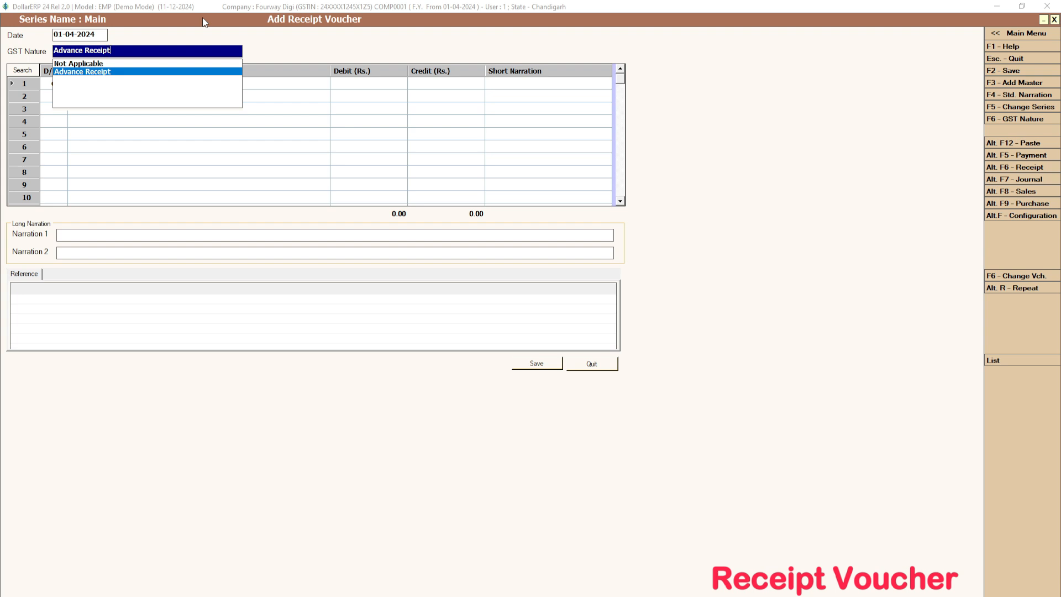
key("Up")
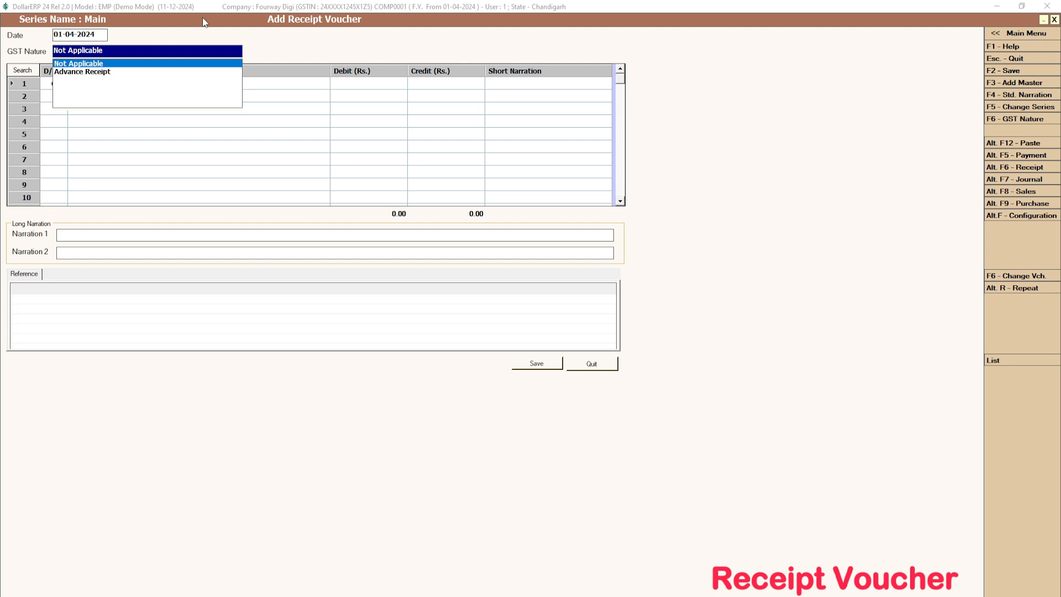
key("Down")
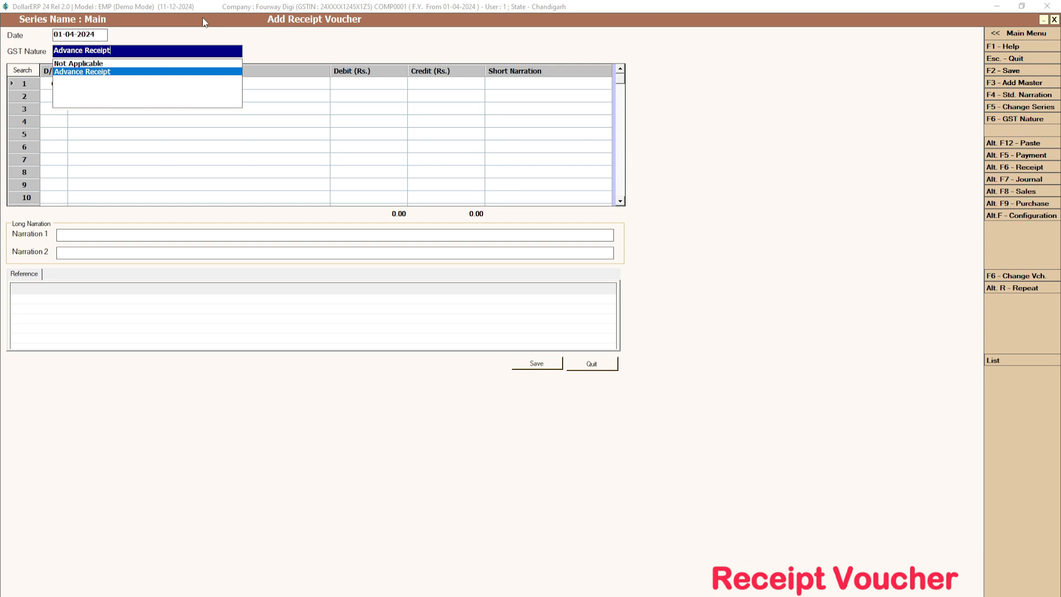
key("Up")
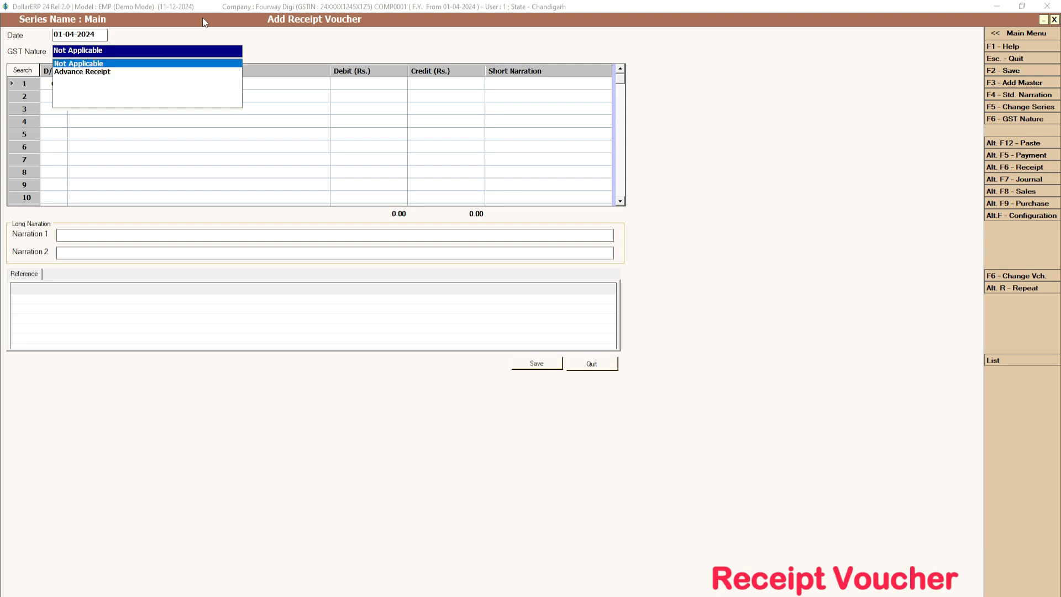
key("Return")
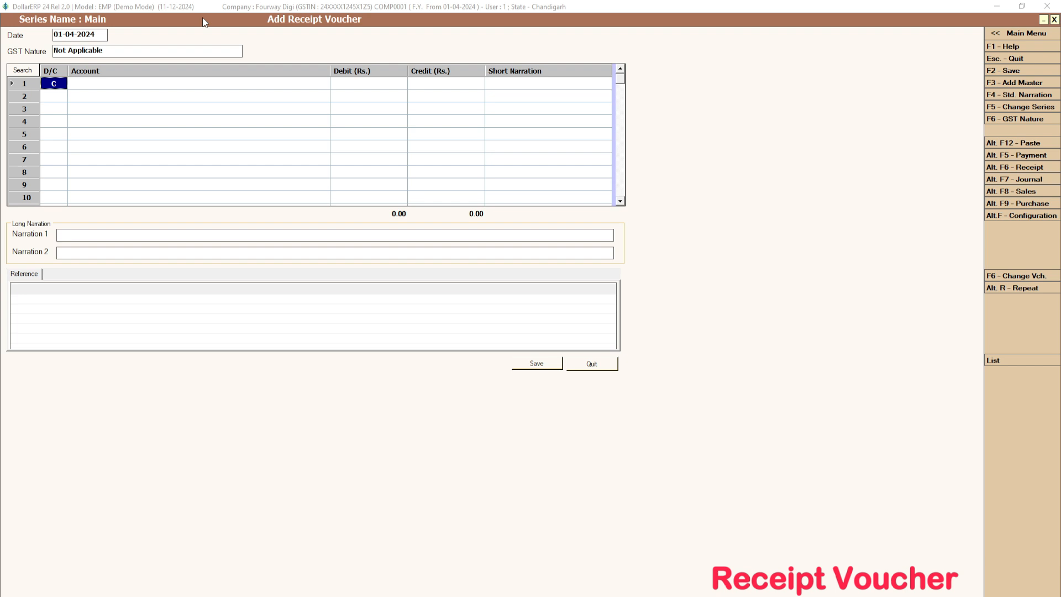
- Choose Monorama Industries as the credit account in the first voucher row
key("Return")
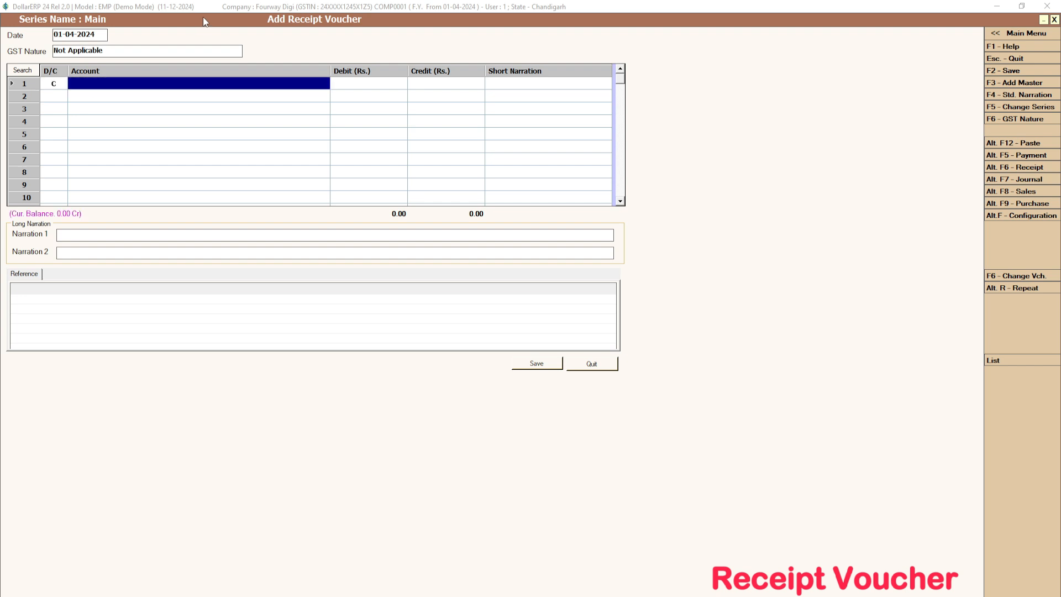
key("space")
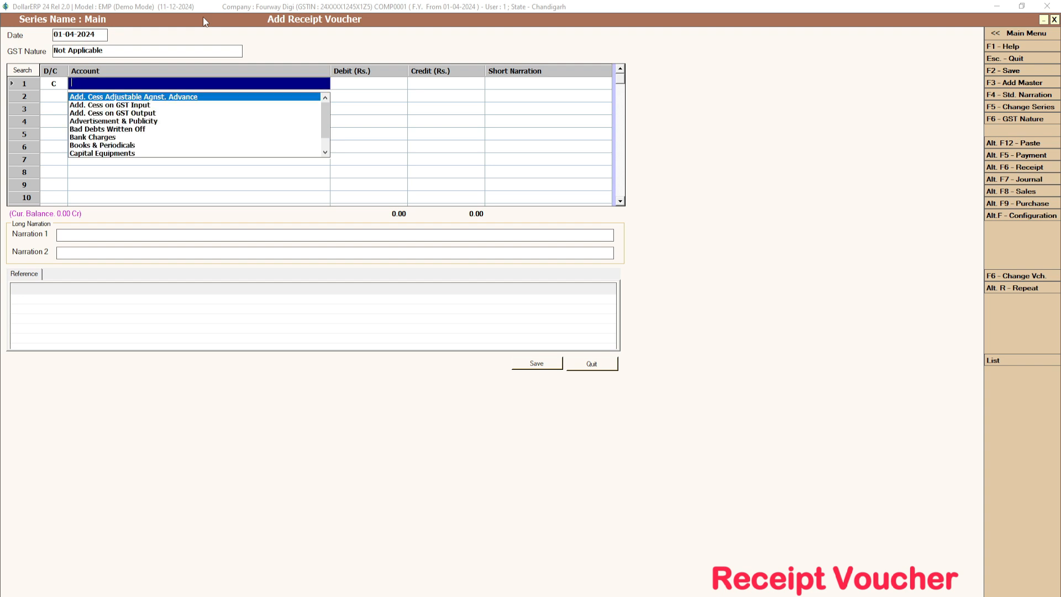
key("Down")
key("Down")
key("Down")
key("Down")
key("Down")
key("Down")
key("Down")
key("Down")
key("Down")
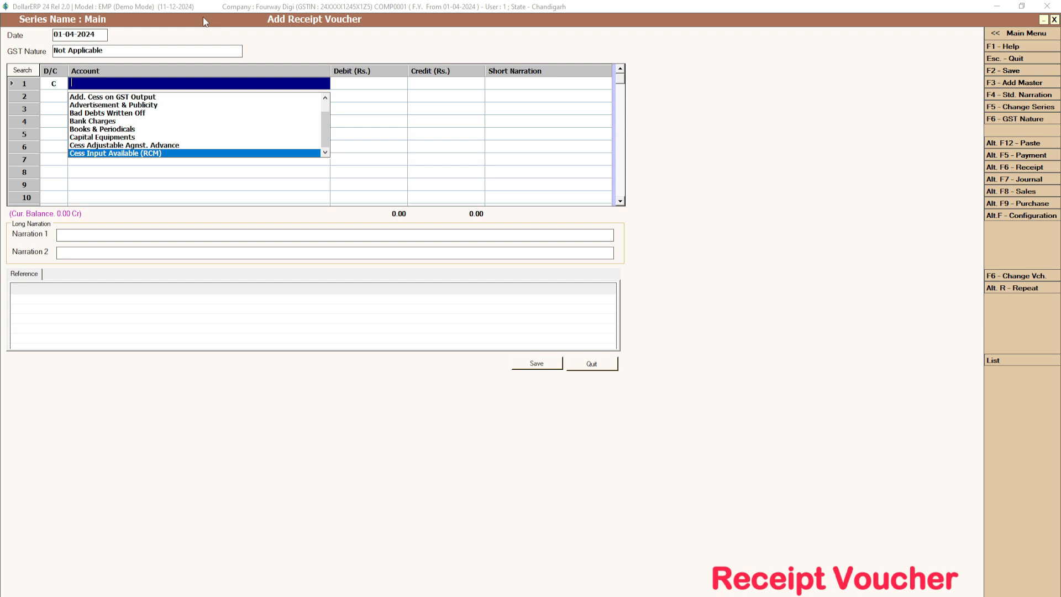
type("mono")
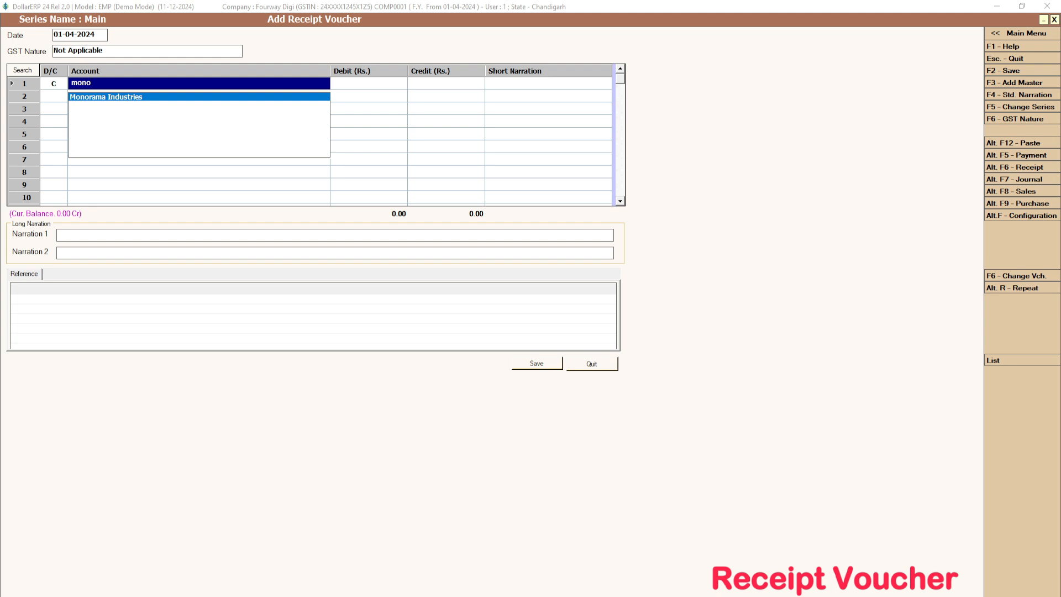
key("Return")
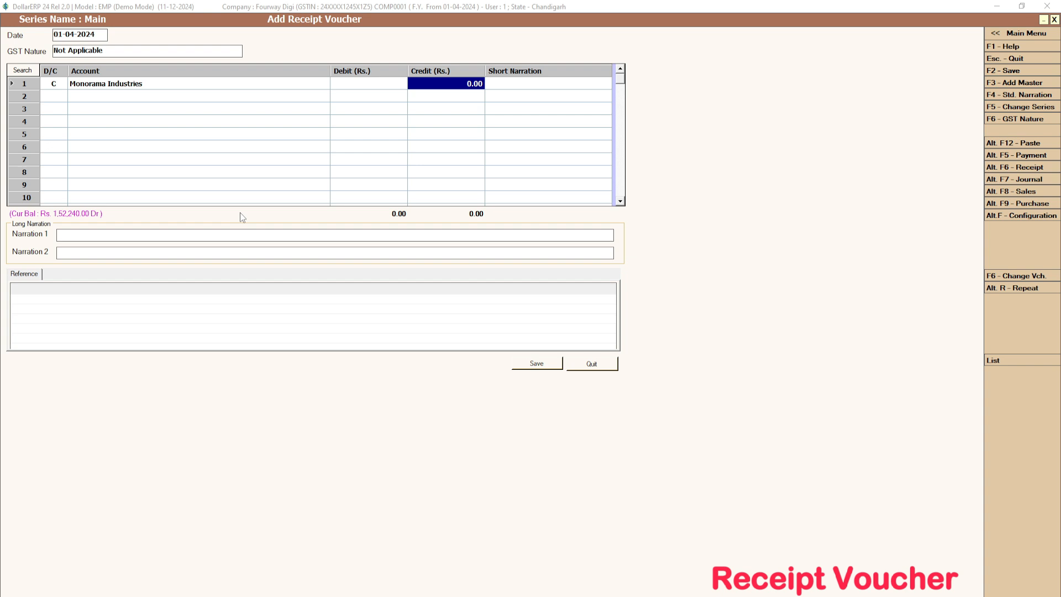
- Enter a credit amount of 1,00,000 for Monorama Industries, leaving the short narration blank
type("100000")
key("Return")
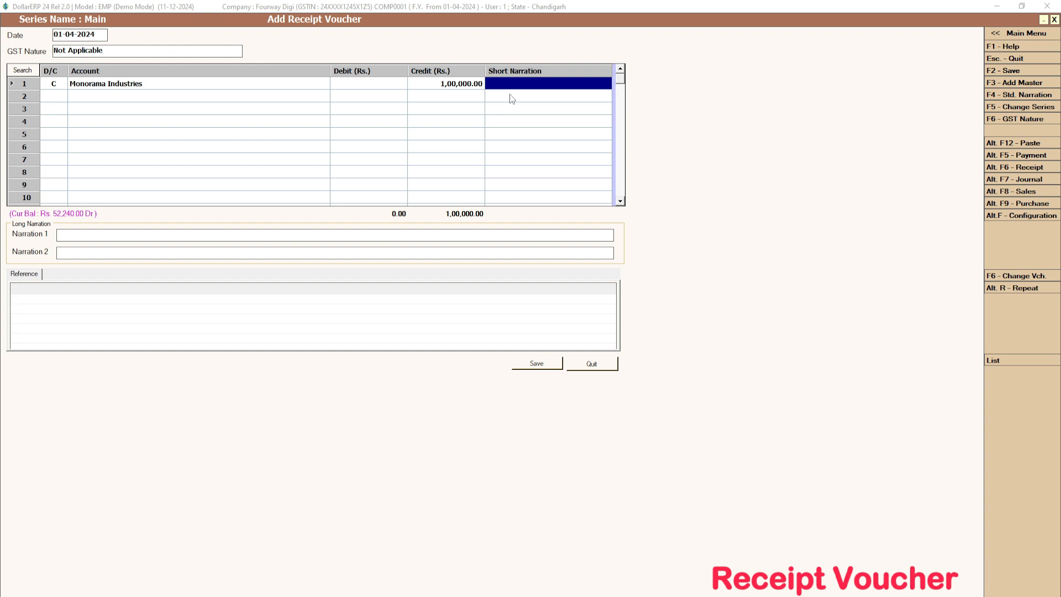
key("Return")
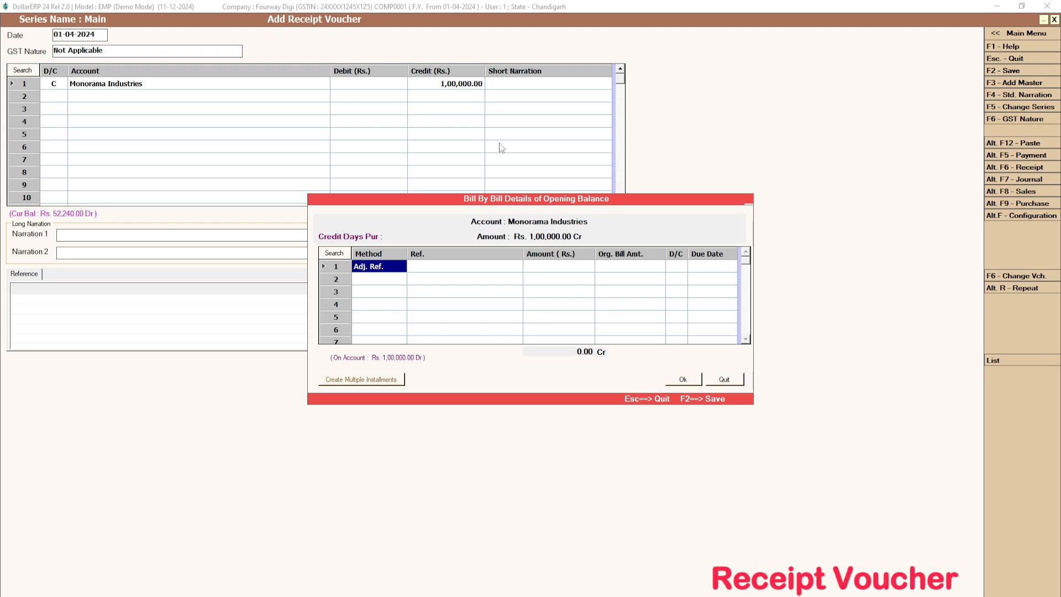
- Adjust the full 1,00,000 credit against bill reference 1 using the Adj. Ref. method and accept the bill-by-bill details
key("Return")
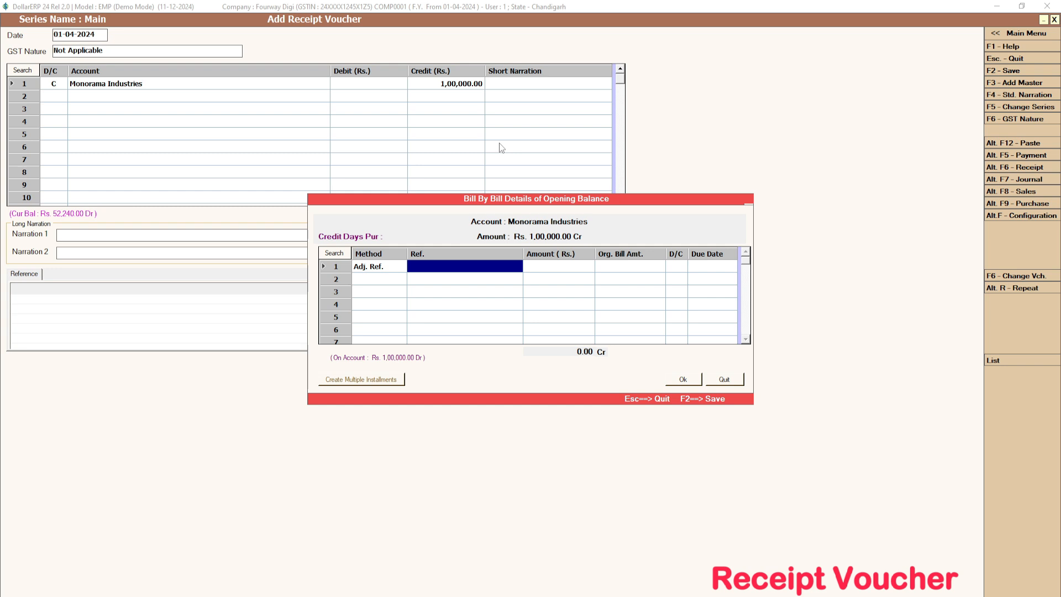
key("Return")
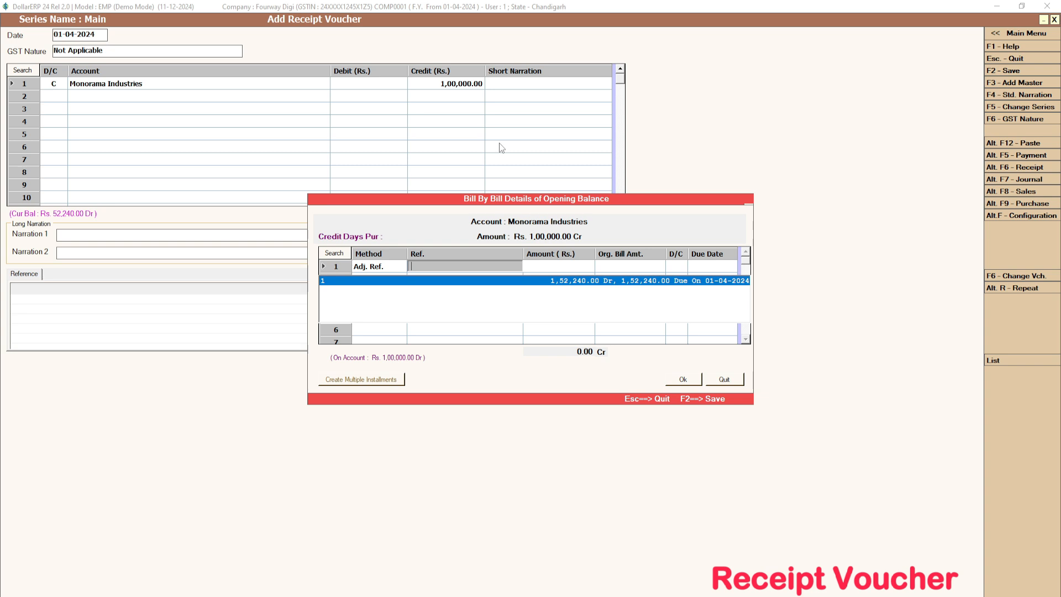
key("Return")
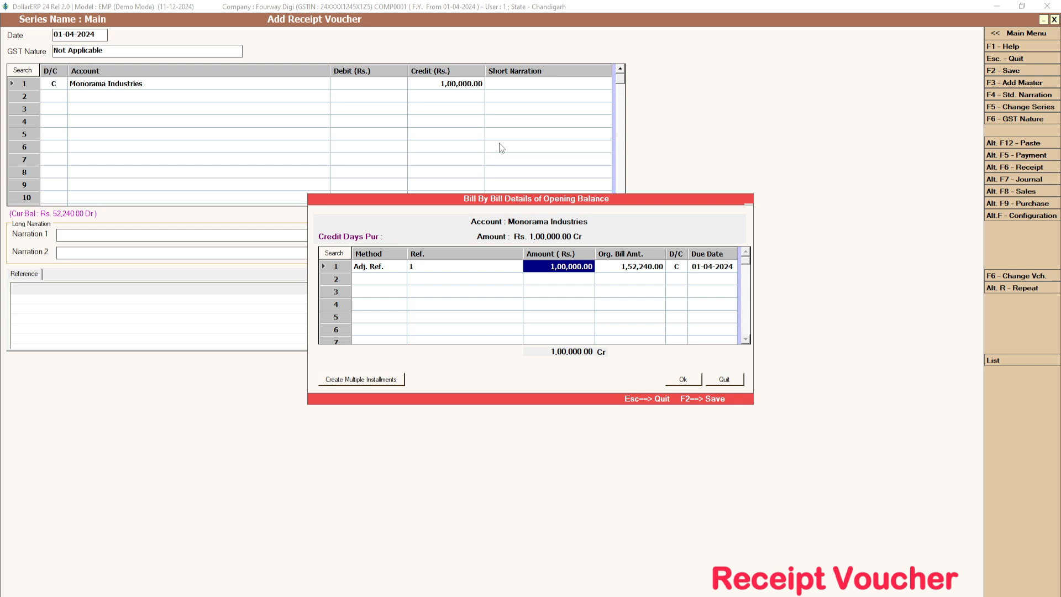
key("Return")
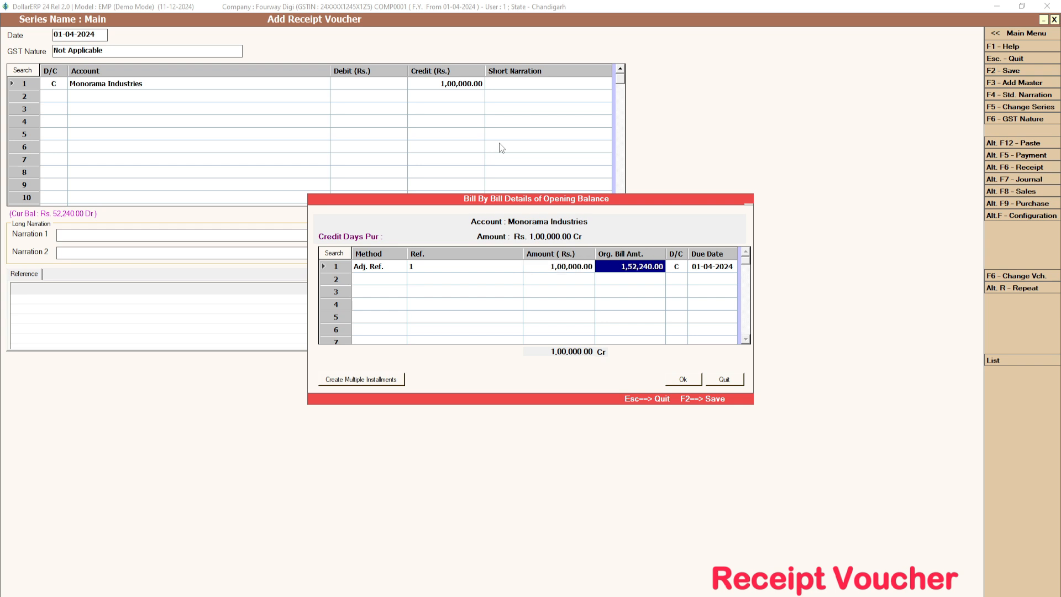
key("Return")
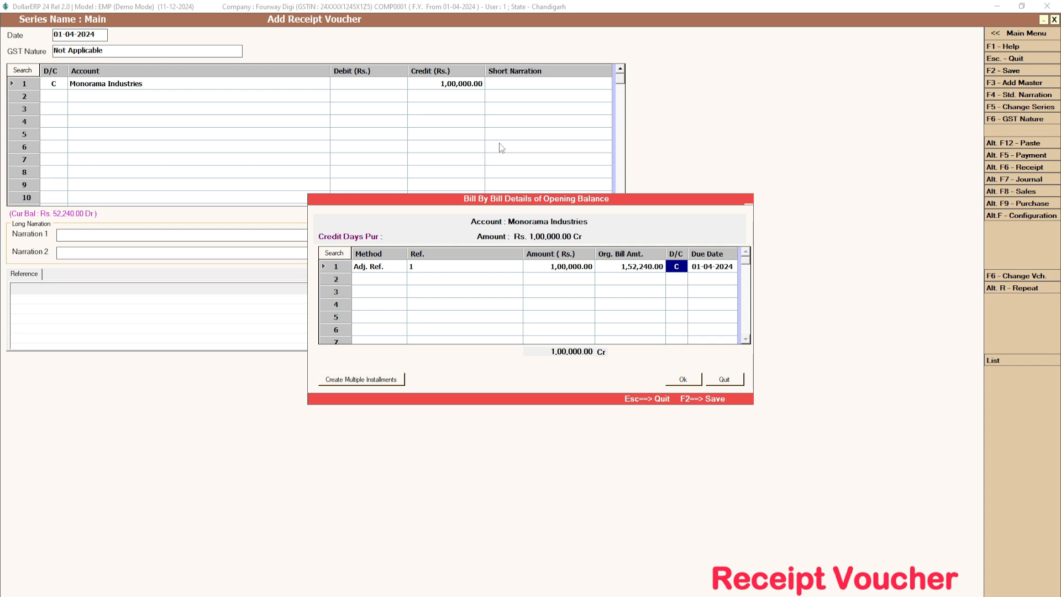
key("Return")
key("Return")
key("Return")
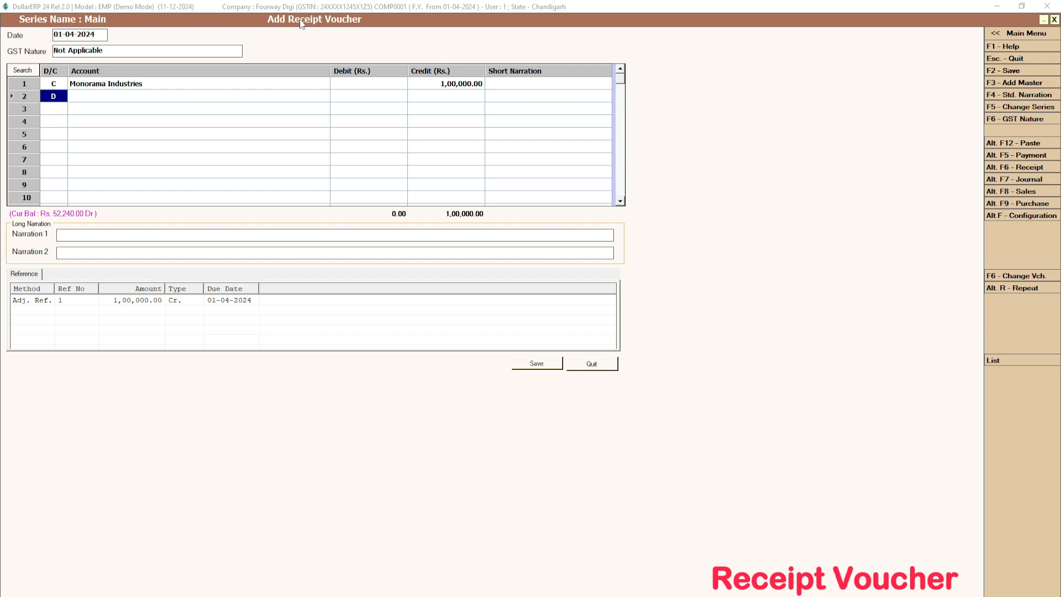
- Add a debit row for ICICI BANK LIMITED with 1,00,000 and no short narration
key("BackSpace")
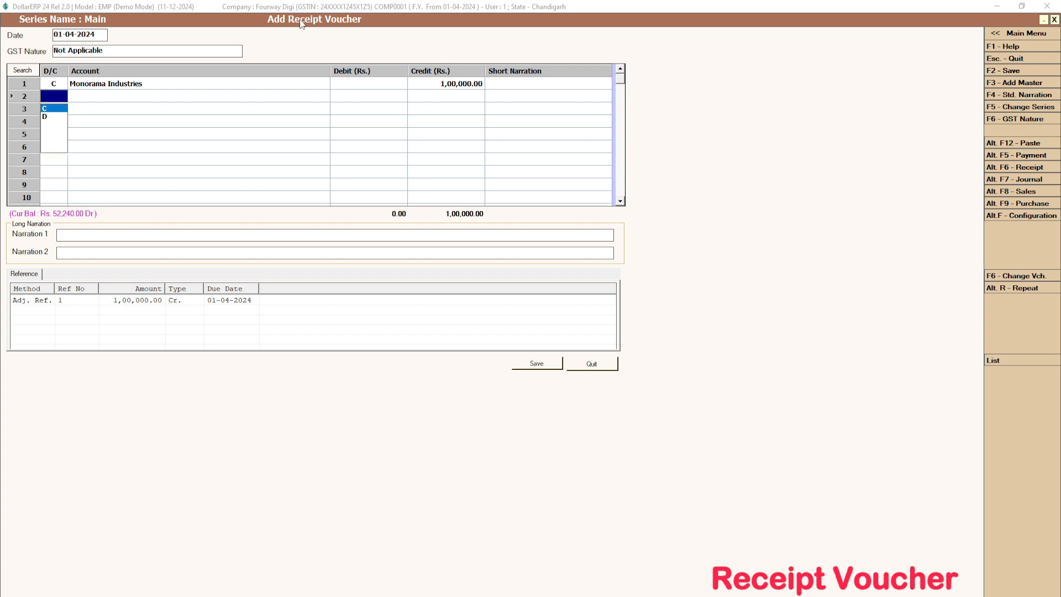
type("D")
key("Return")
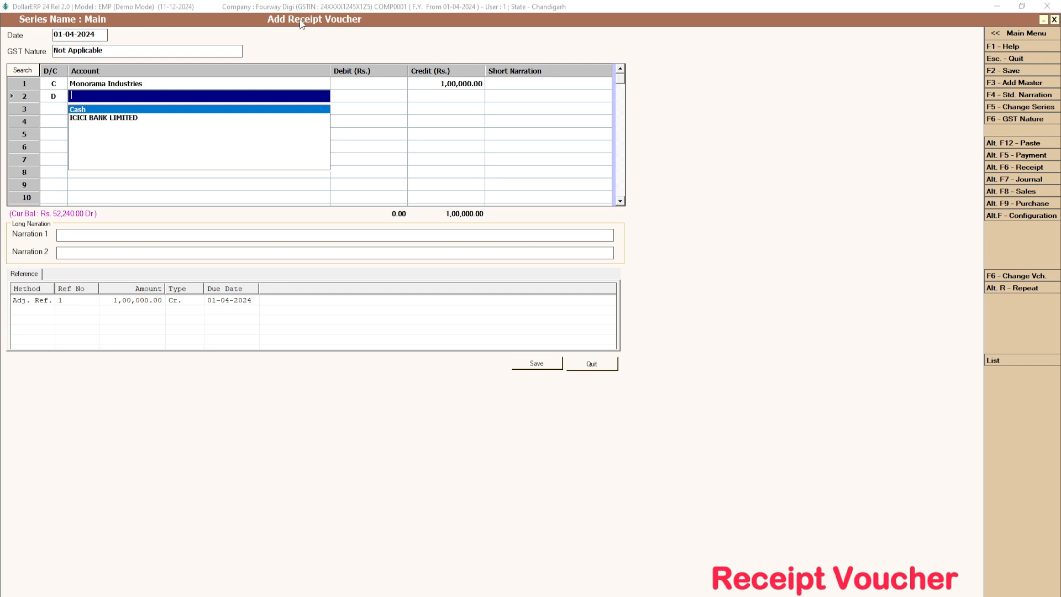
key("Down")
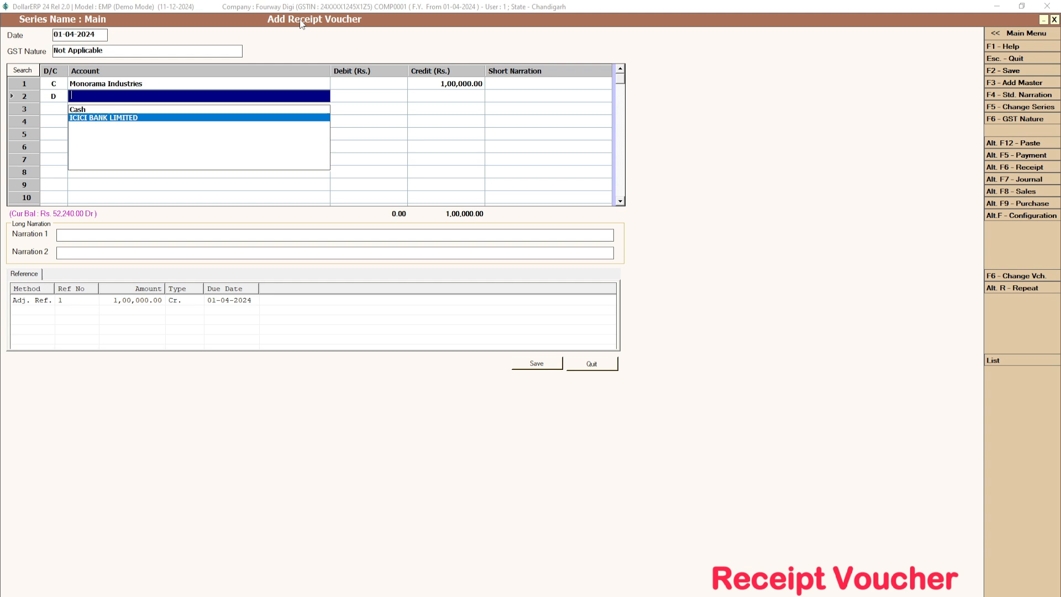
key("Return")
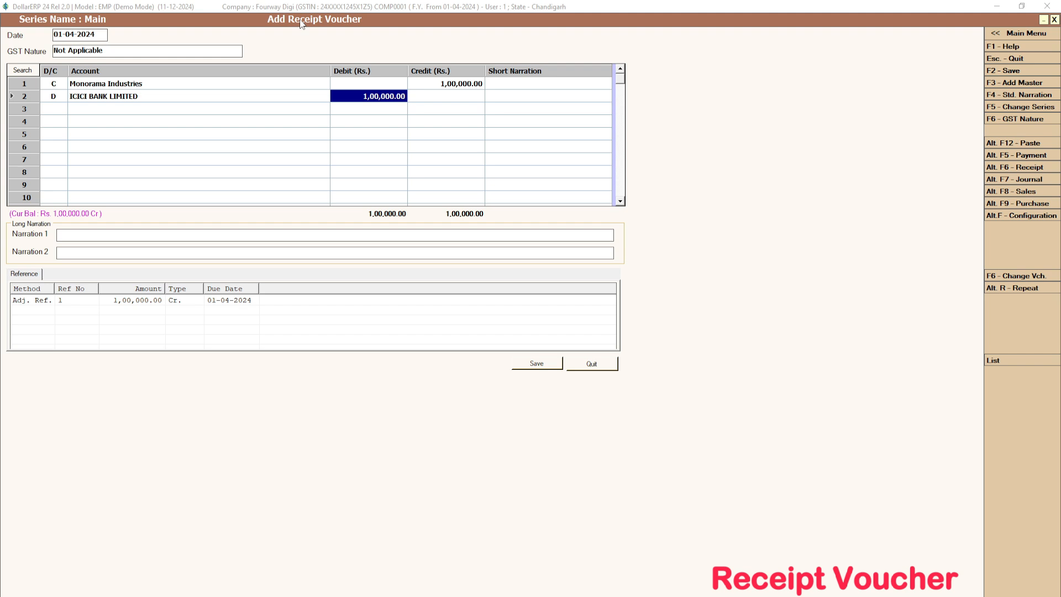
key("Return")
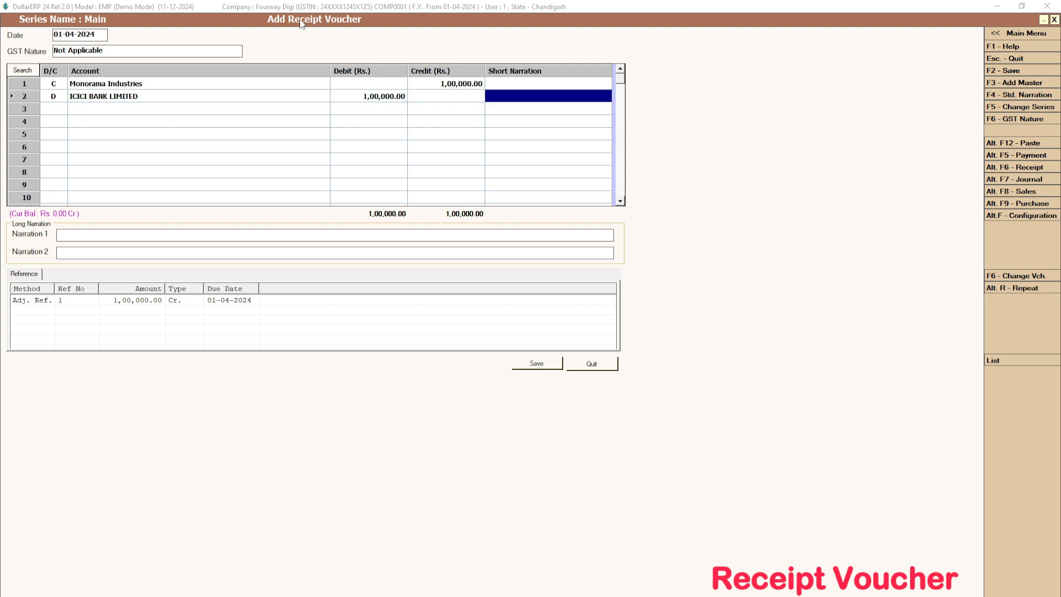
key("Return")
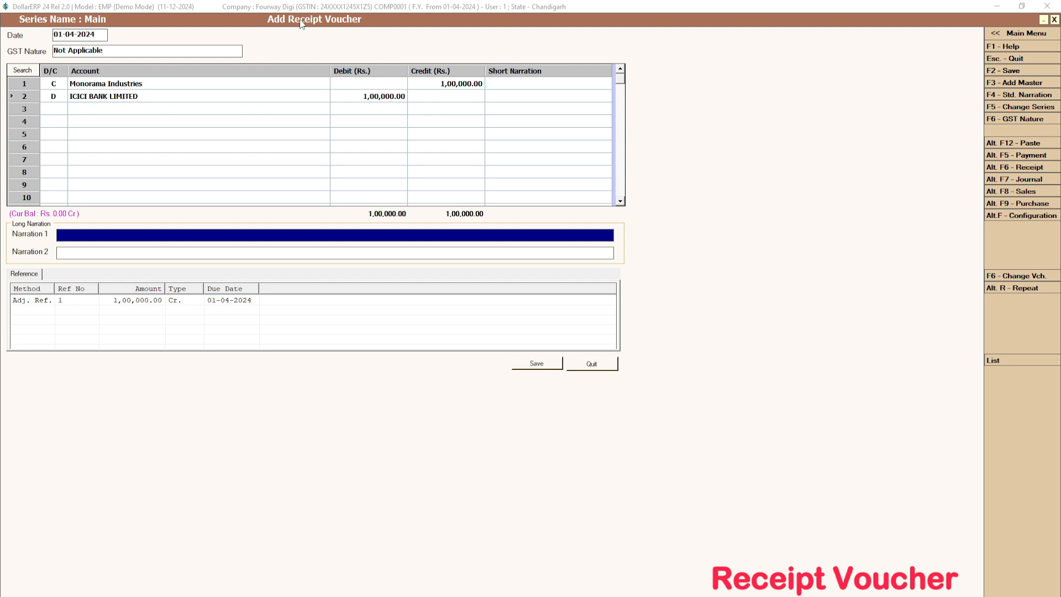
- Save the voucher with the long narration "Bill No 1 Adjust Pay" and leave voucher entry
type("Bill No 1 Adjust Pay")
key("Return")
key("Return")
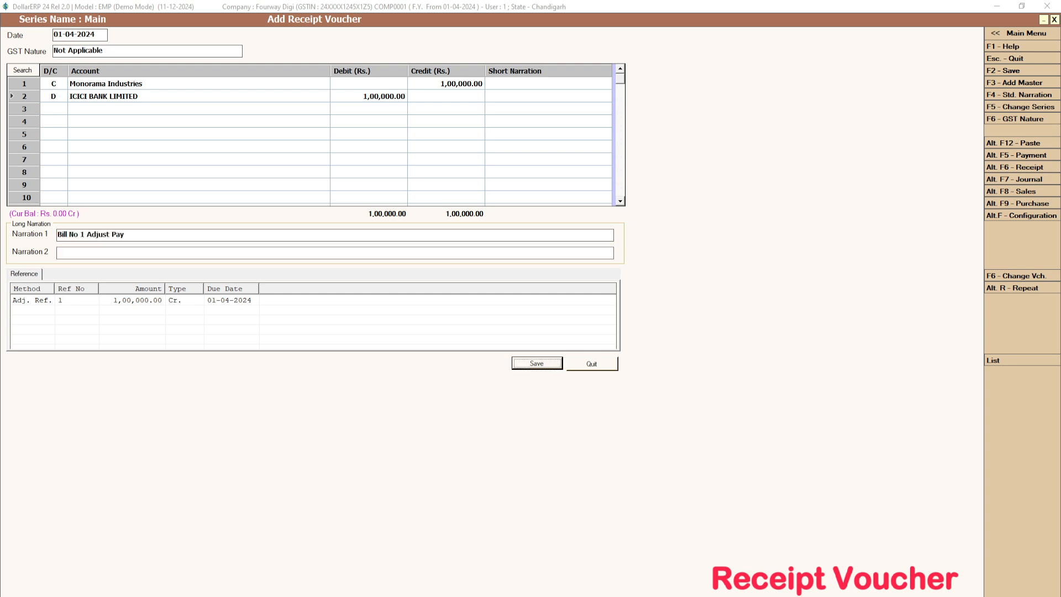
key("Return")
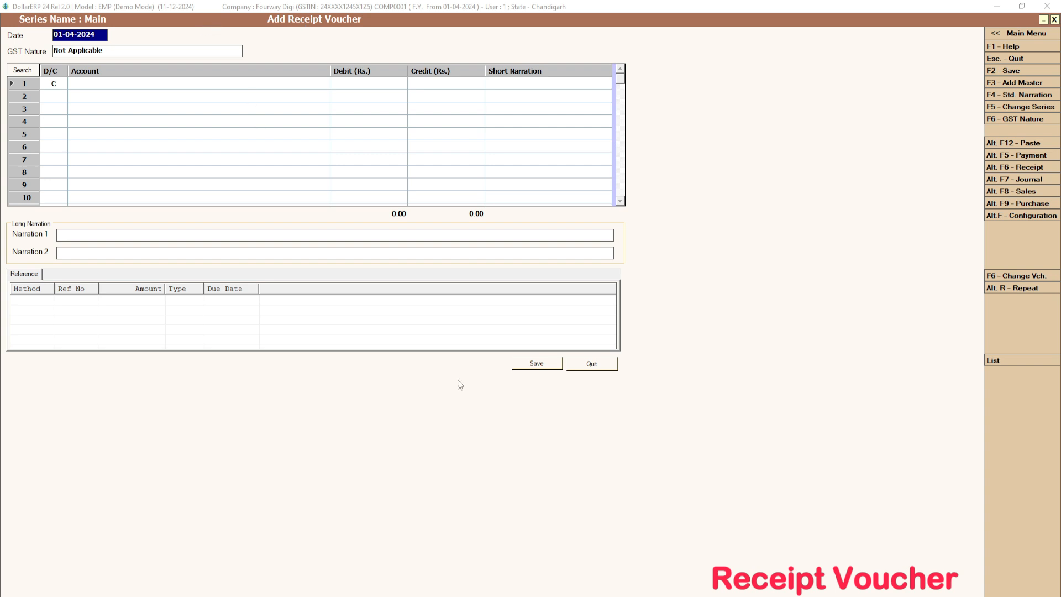
left_click(590, 366)
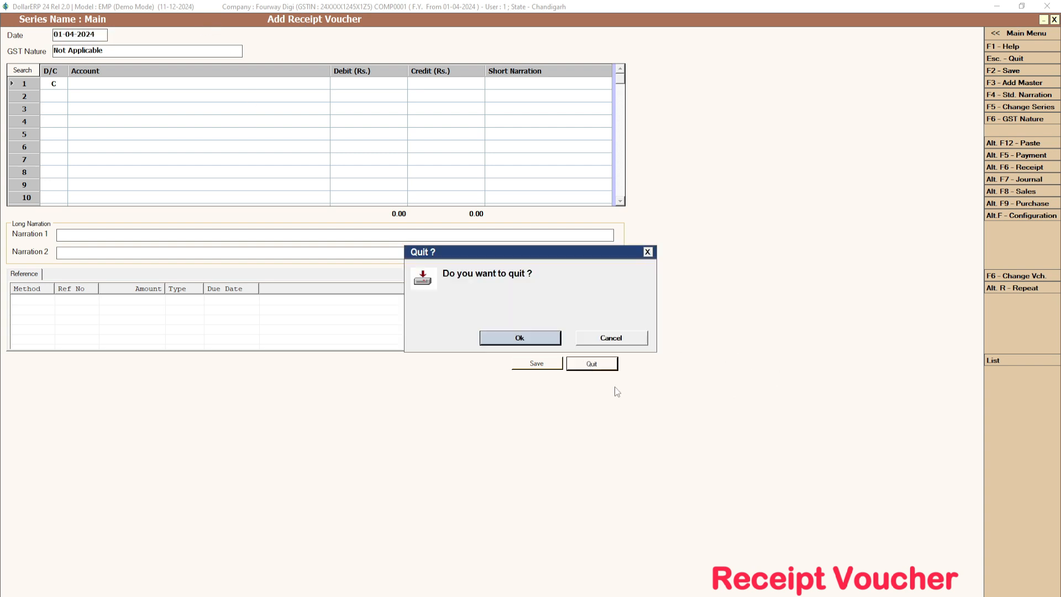
left_click(531, 346)
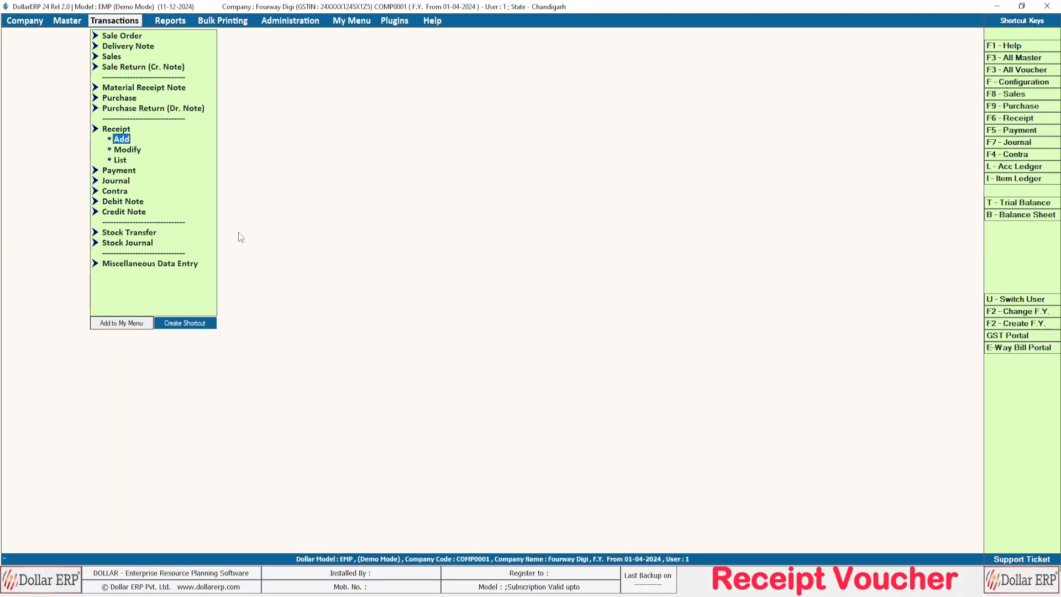
- Open the options form for the receipt voucher list
left_click(120, 130)
left_click(120, 130)
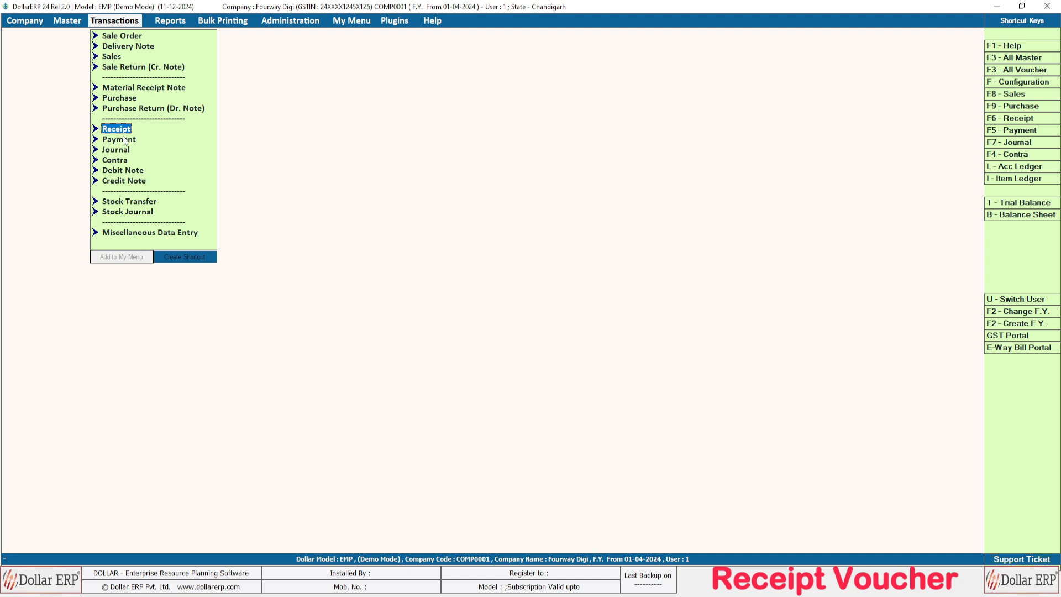
left_click(125, 131)
key("Down")
key("Down")
key("Down")
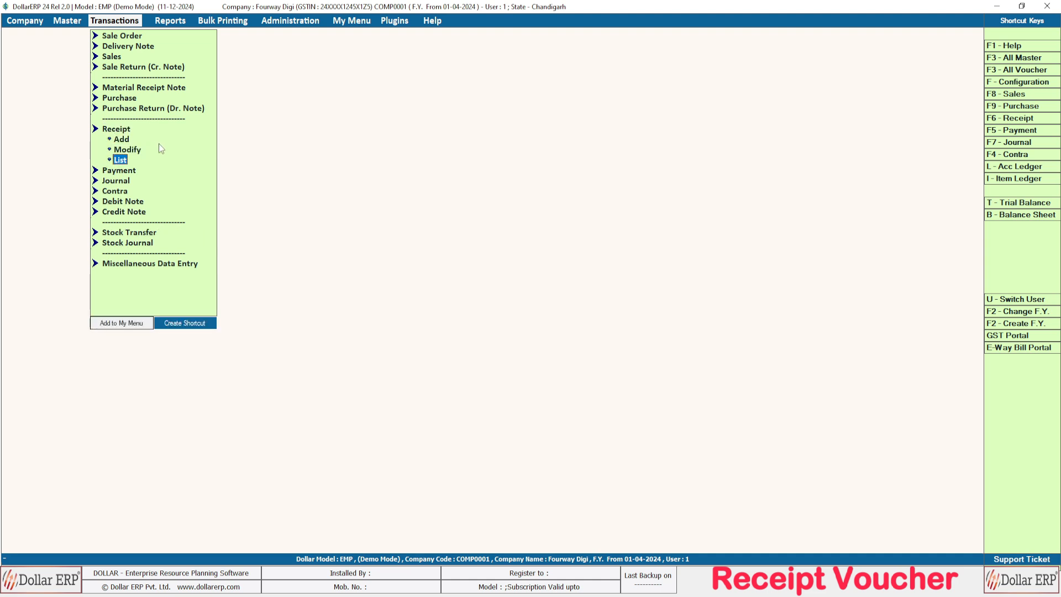
key("Return")
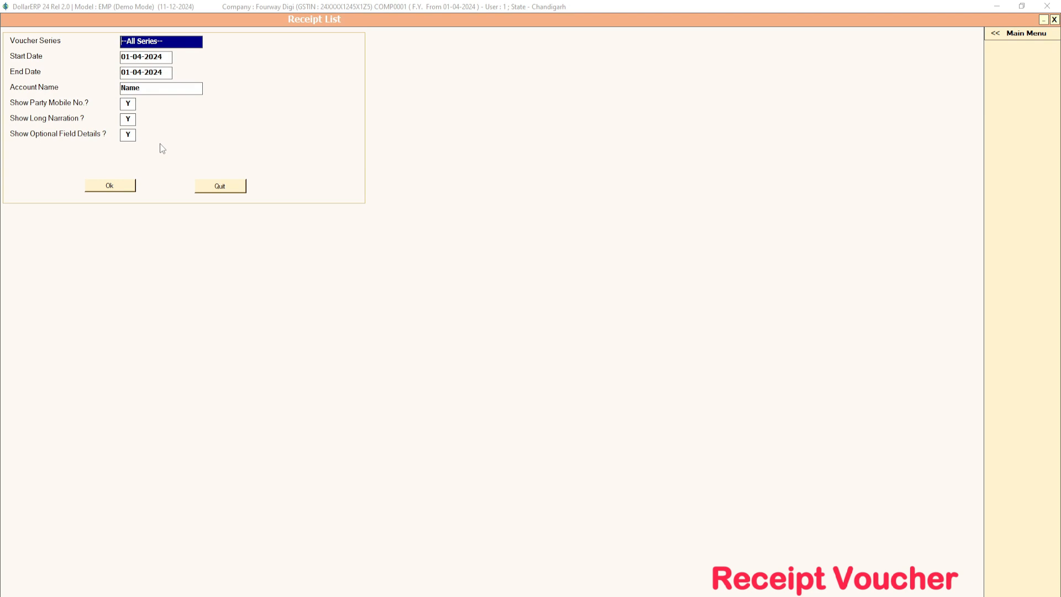
- List the Main series receipts from 01-04-2024 to 01-04-2024 by Name, with mobile number, long narration and optional field details set to Y
key("space")
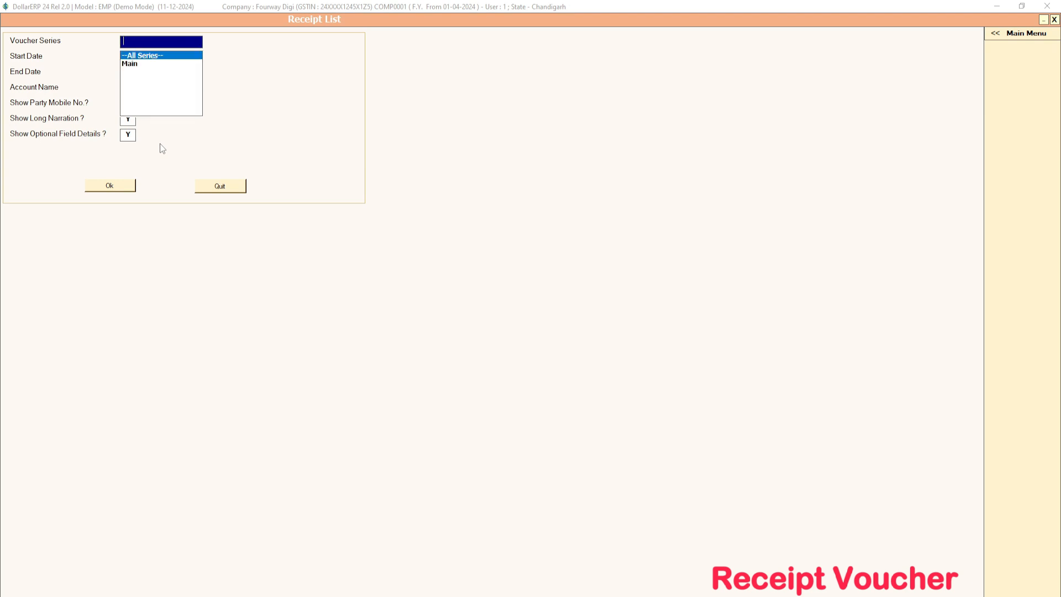
key("Down")
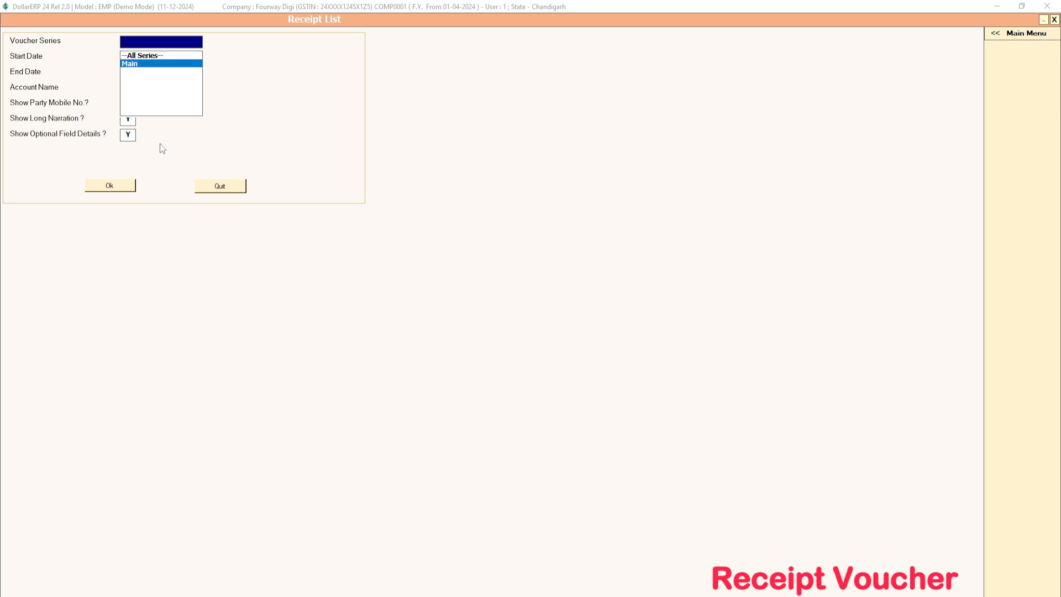
key("Return")
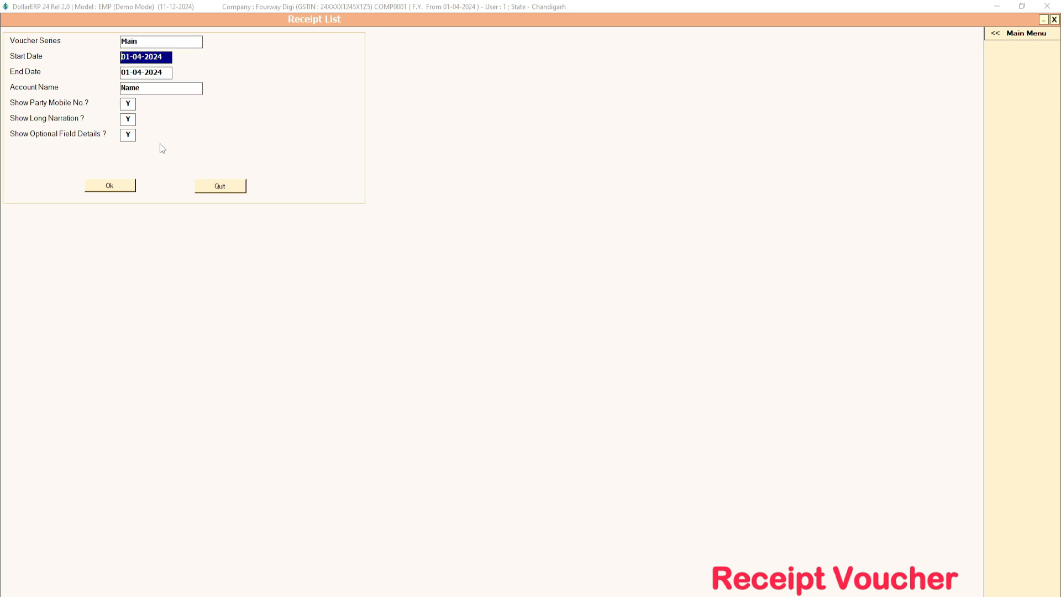
key("Return")
key("Return")
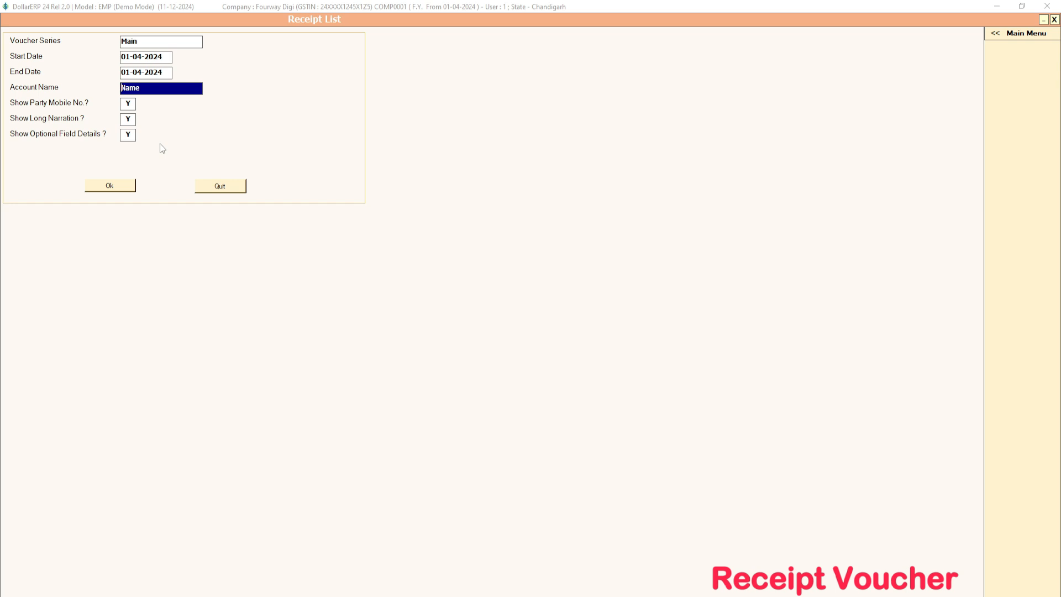
key("Return")
key("Return")
key("Return")
key("Return")
key("Return")
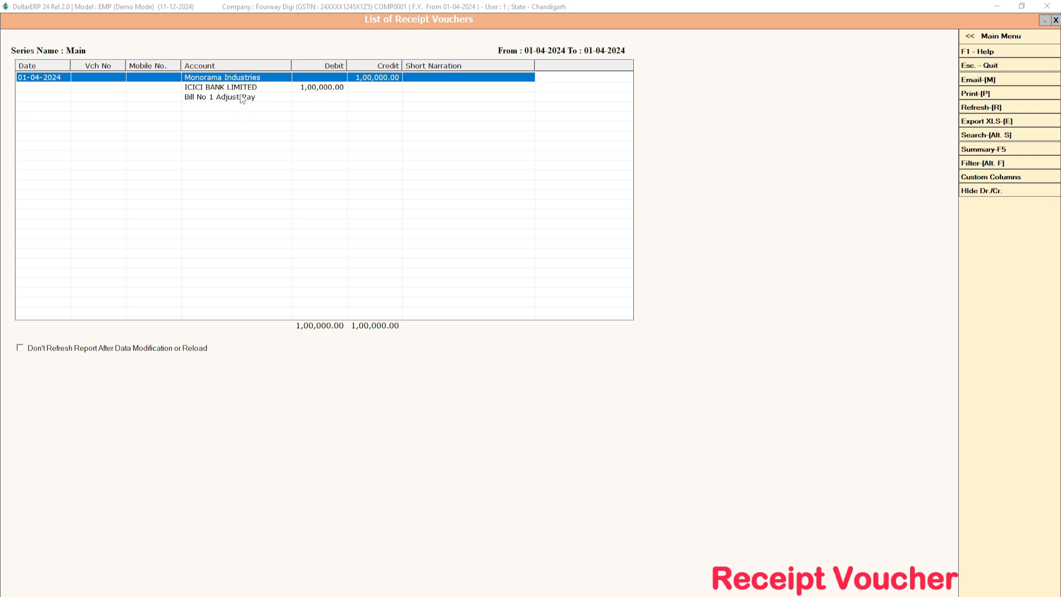
- Select the ICICI BANK LIMITED row in the receipt list, and close the list with its options form
left_click(313, 90)
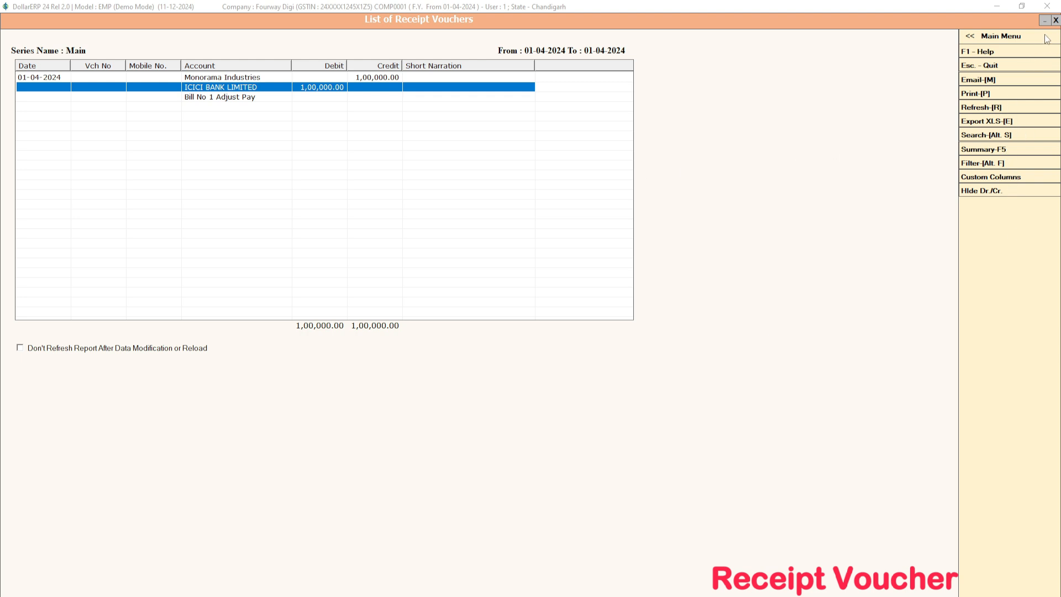
left_click(1055, 20)
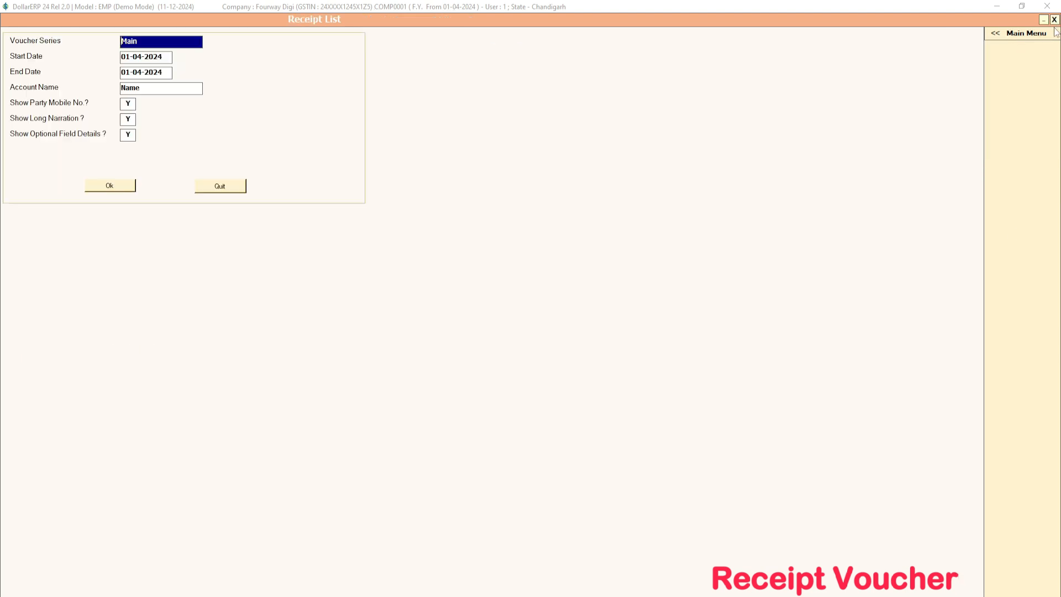
left_click(220, 186)
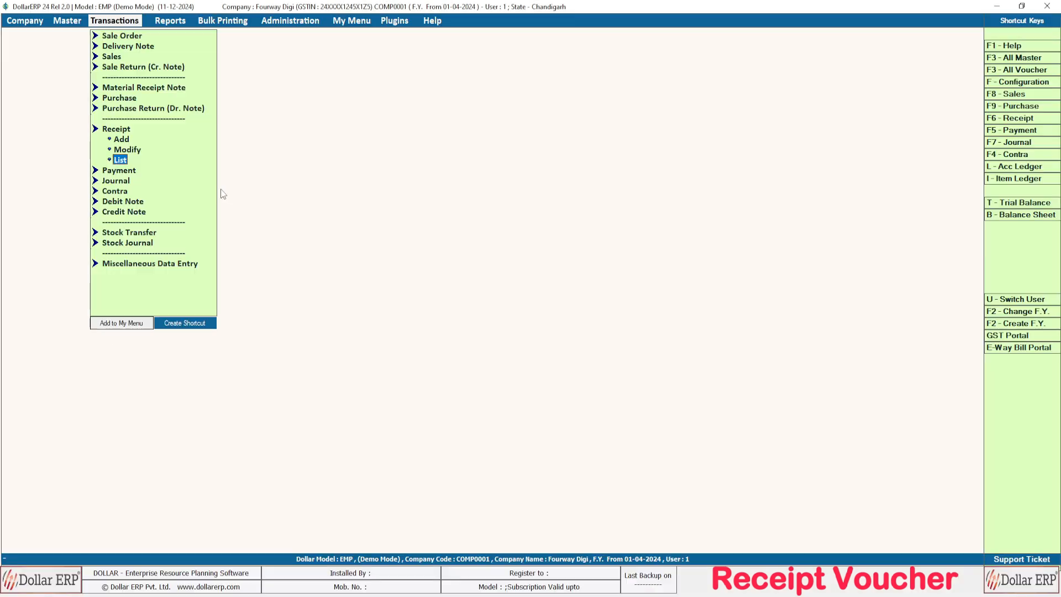
- Open the Main series receipt voucher dated 01-04-2024 for modification with the voucher number blank, and quit it without saving
left_click(127, 150)
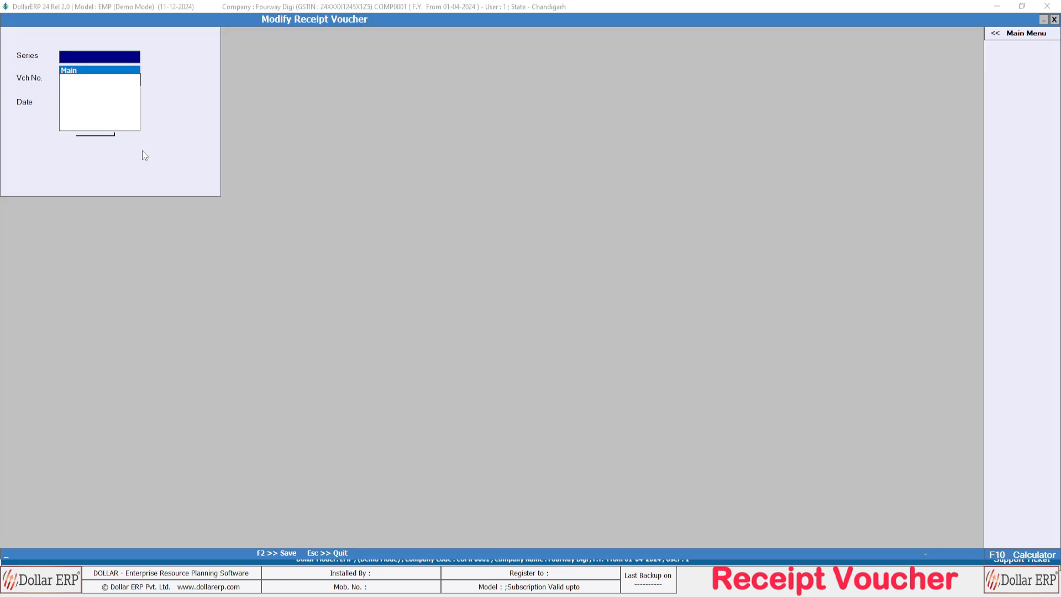
key("Return")
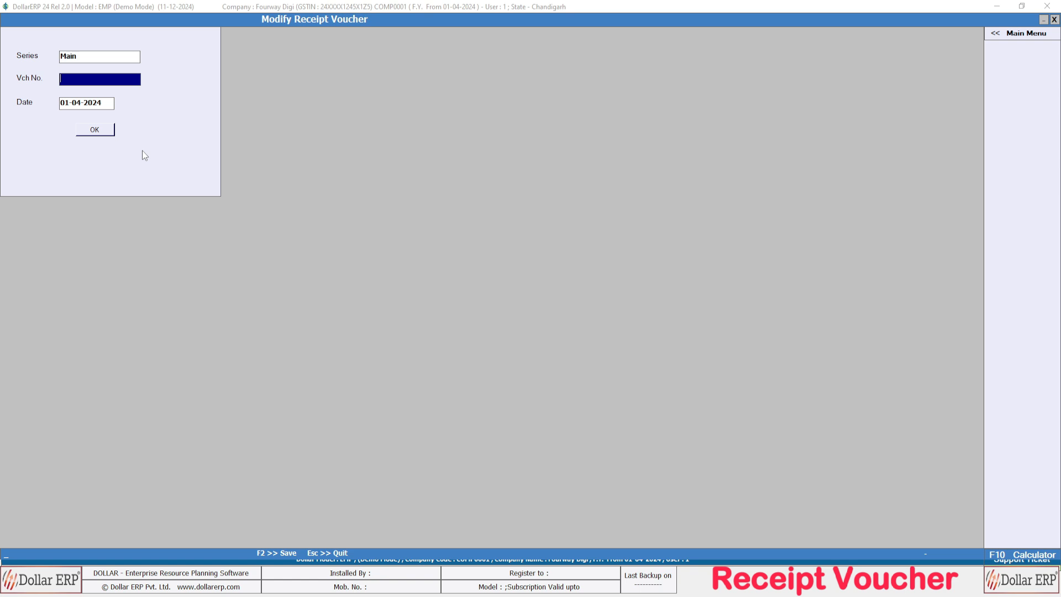
left_click(100, 56)
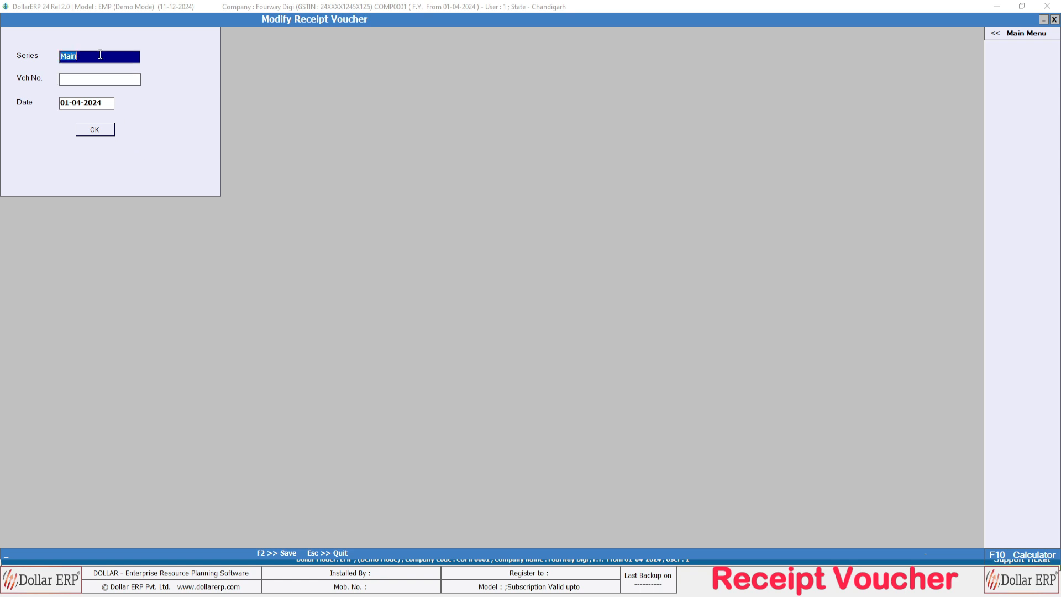
key("Return")
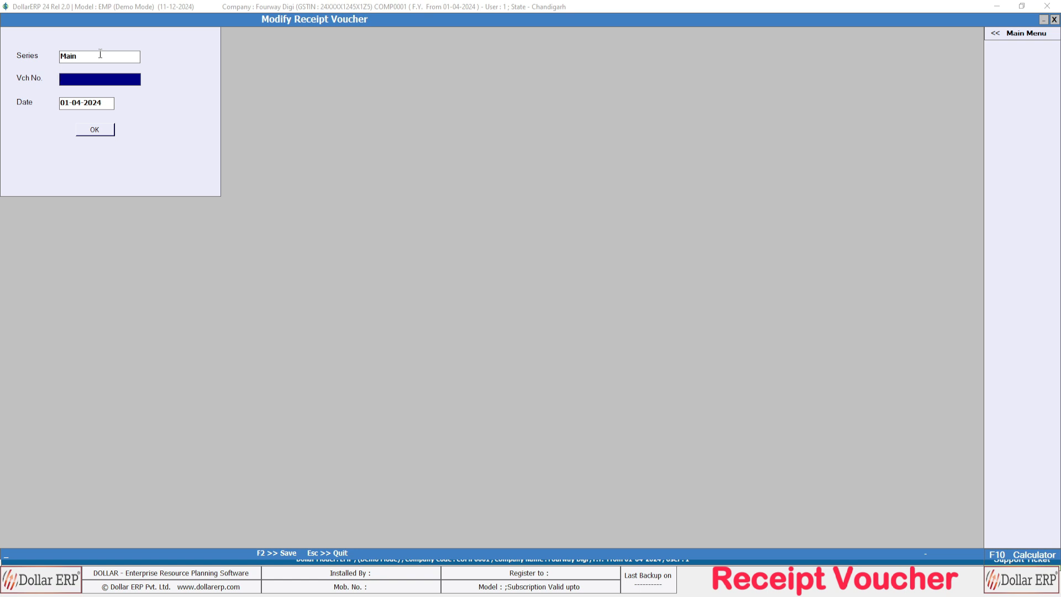
key("Return")
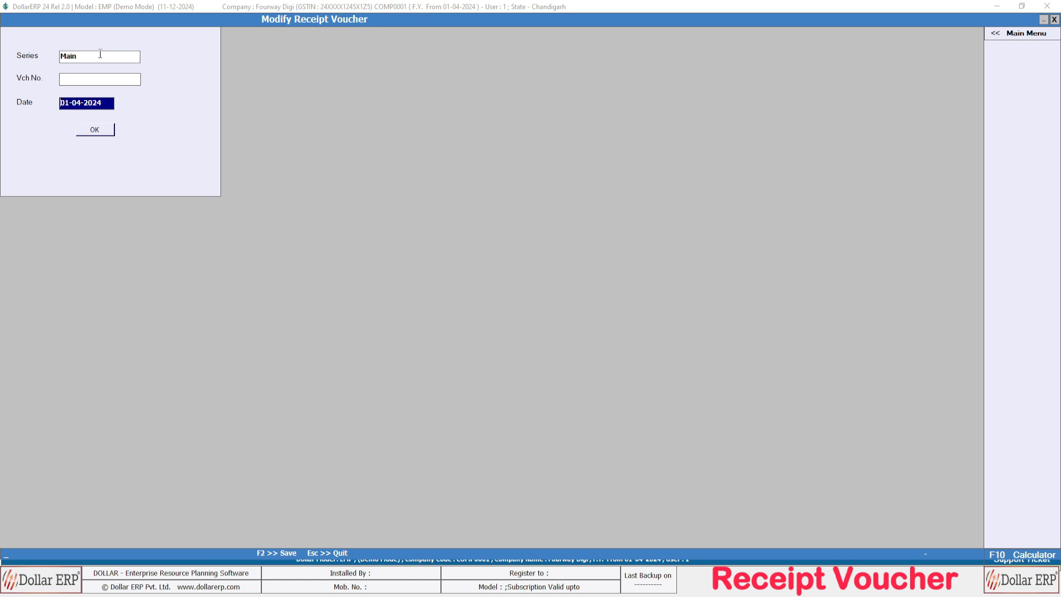
key("Return")
key("Return")
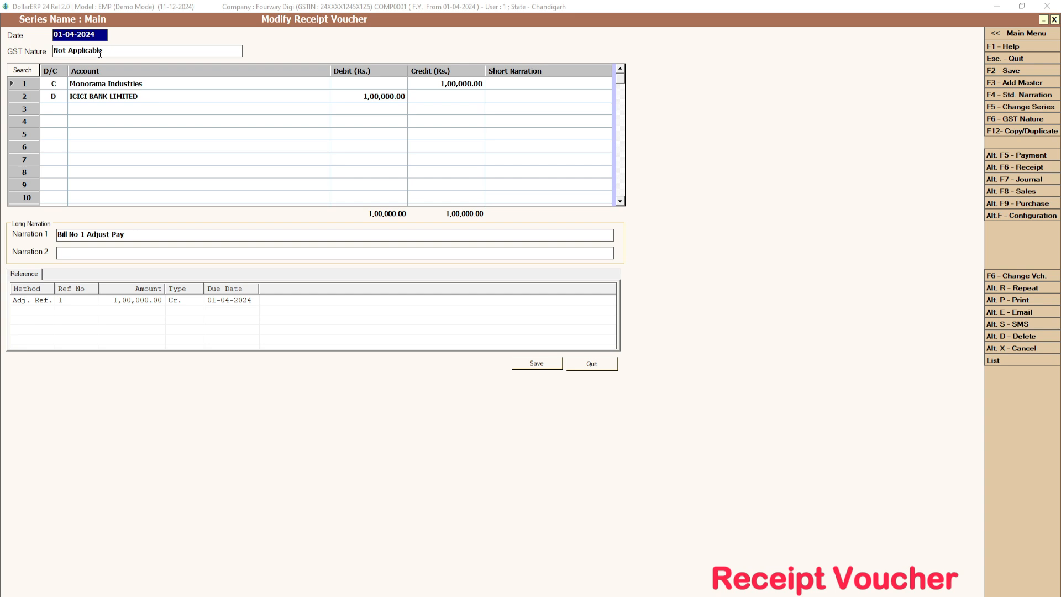
left_click(595, 367)
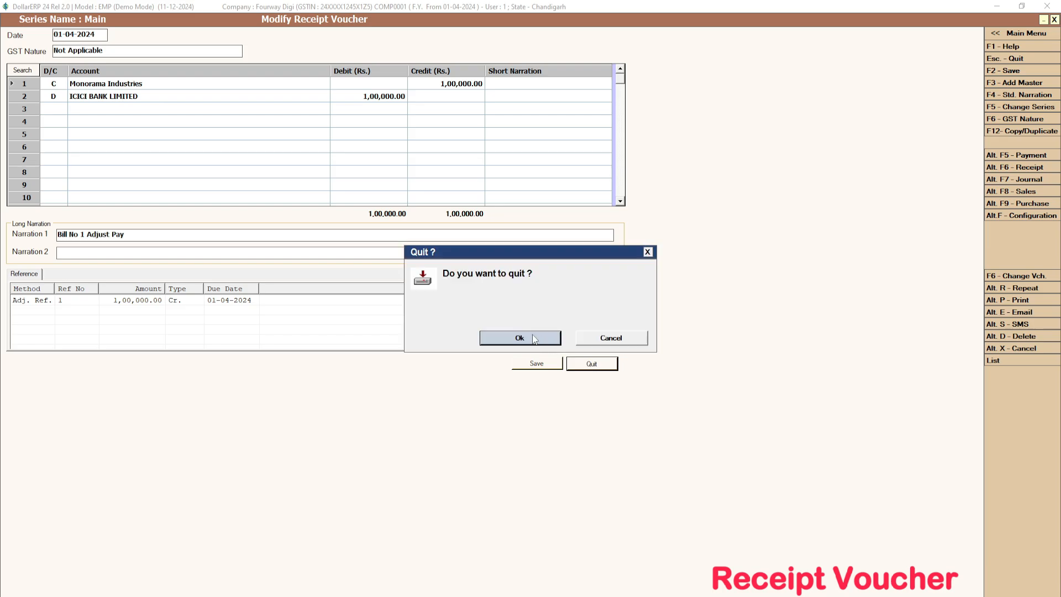
left_click(533, 333)
- Reopen the 01-04-2024 receipt voucher for modification, and quit unchanged back to the main menu
left_click(114, 80)
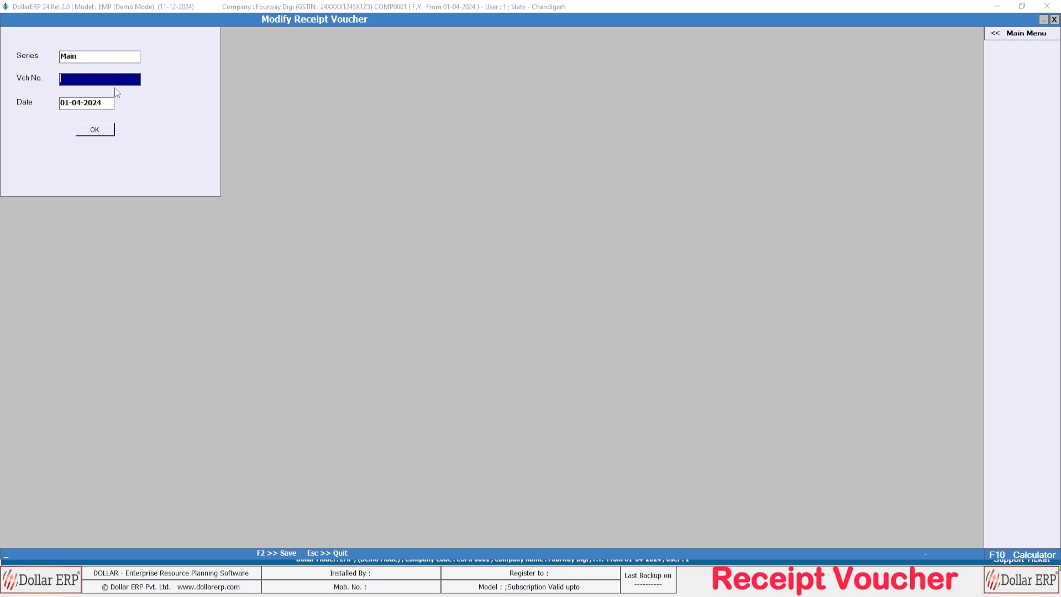
left_click(106, 130)
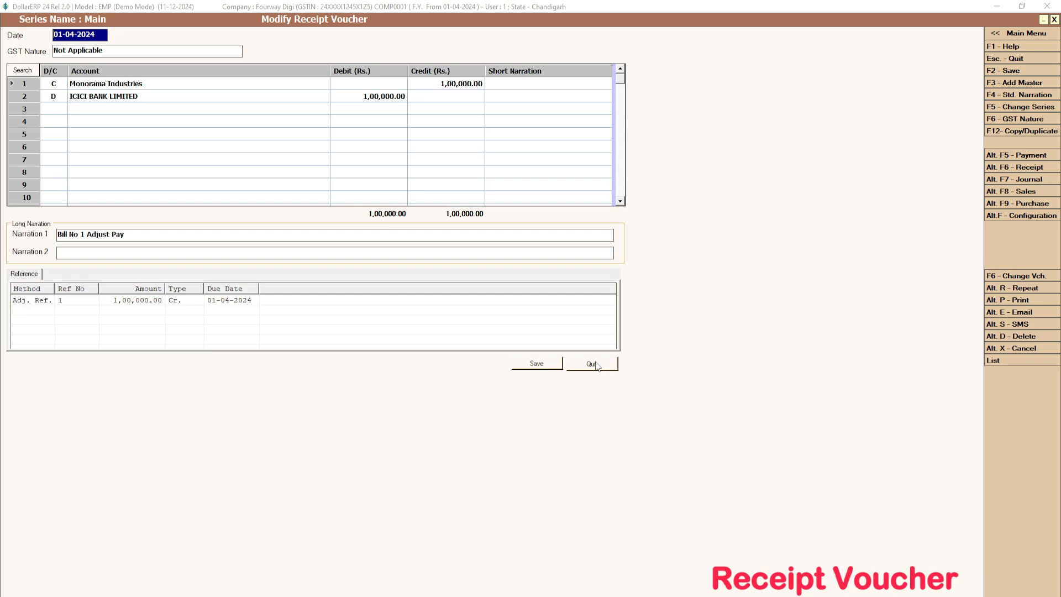
left_click(592, 363)
left_click(528, 346)
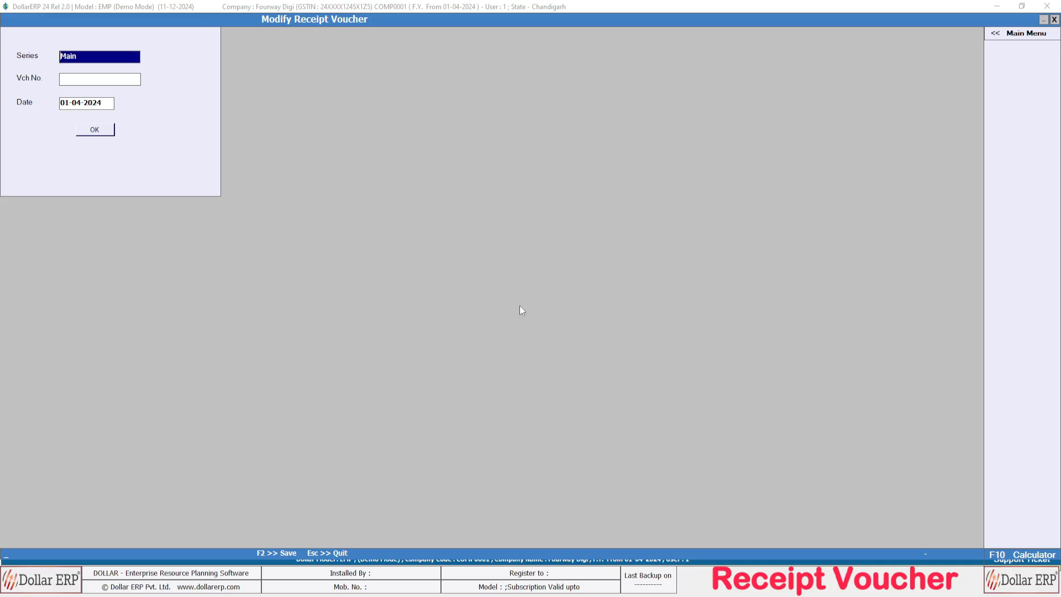
left_click(1055, 20)
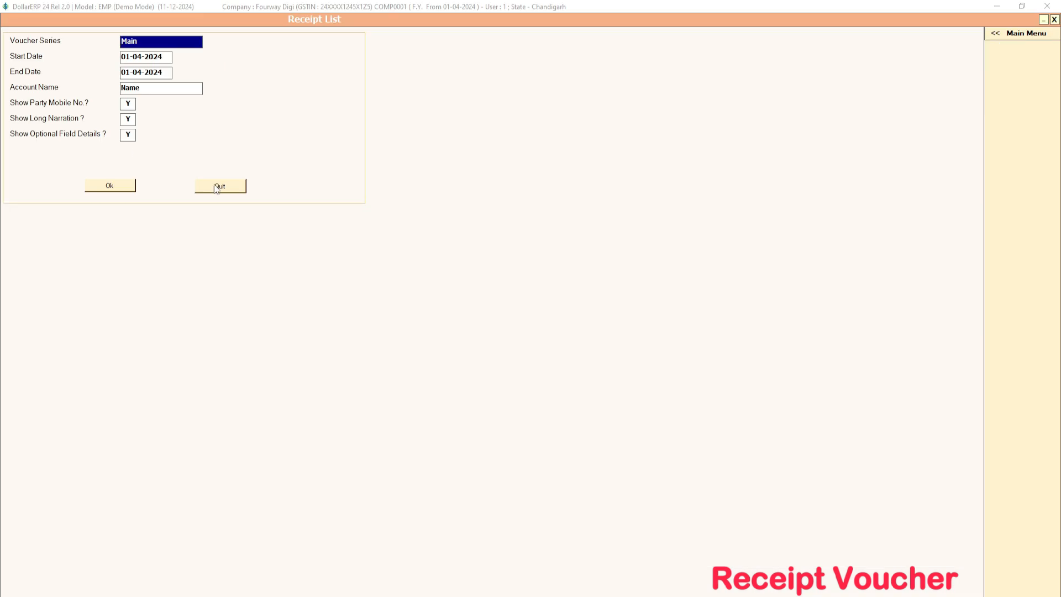
left_click(227, 189)
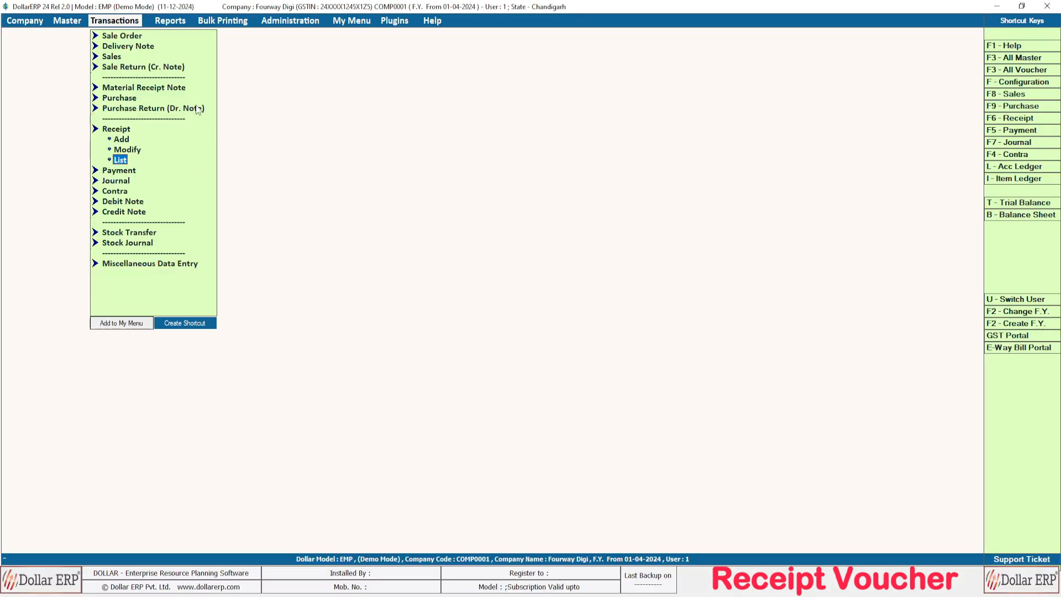
- Open the Account Ledger report and choose Monorama Industries as the account
left_click(119, 130)
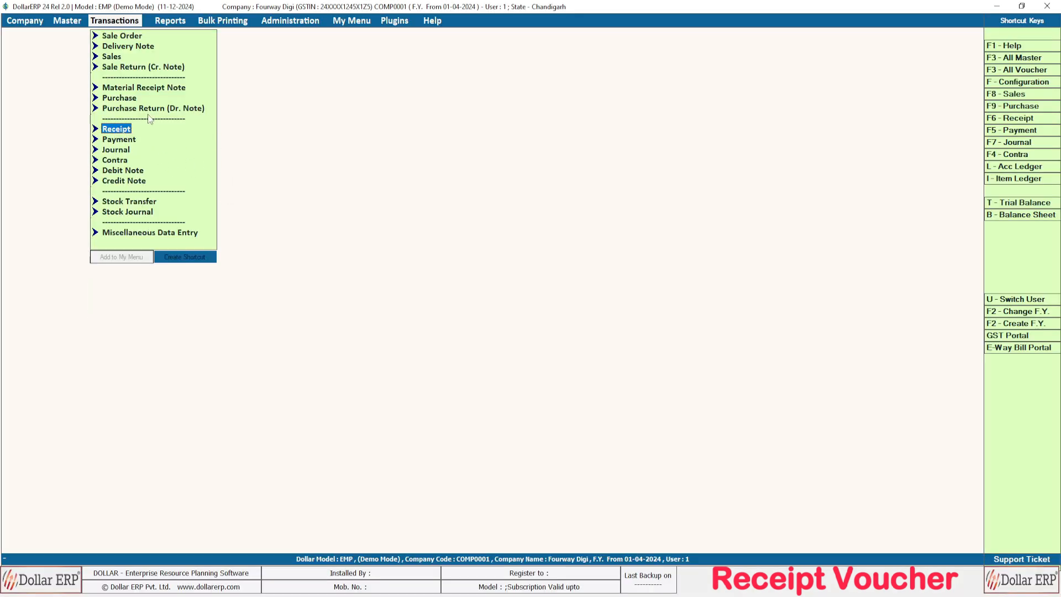
left_click(178, 22)
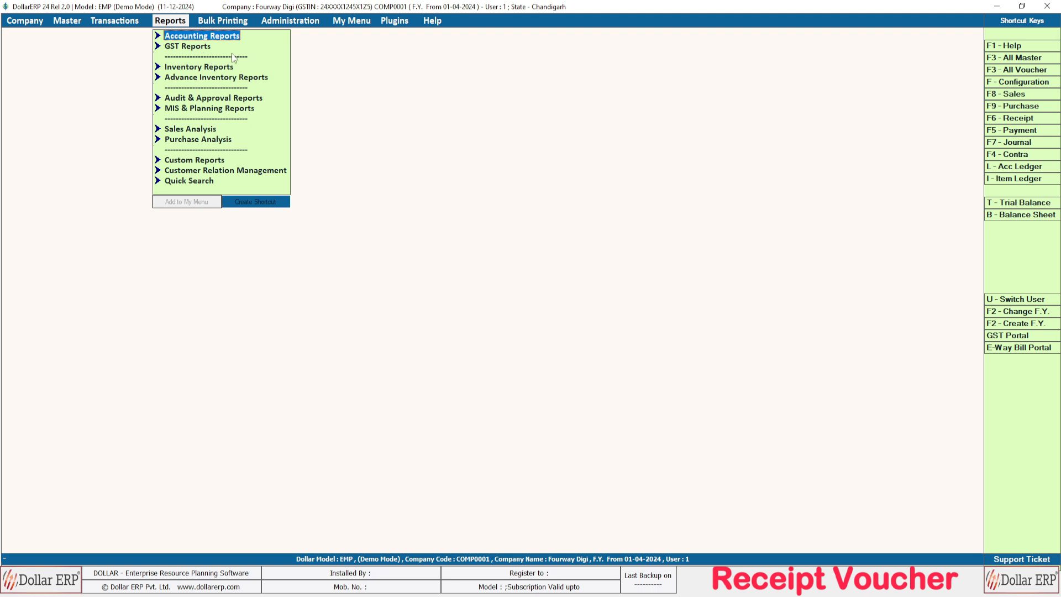
key("Return")
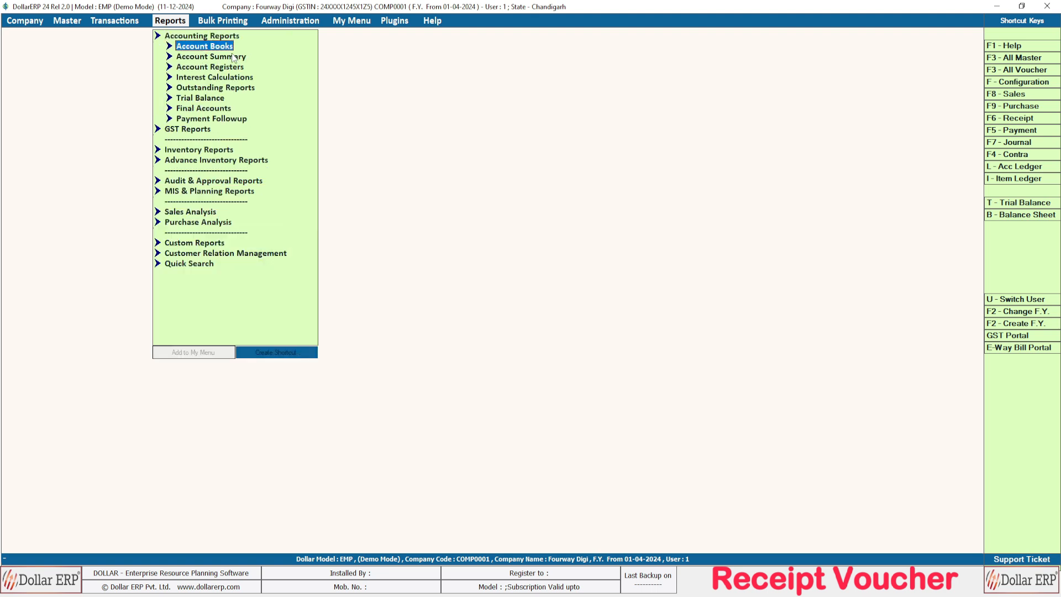
key("Return")
key("Return")
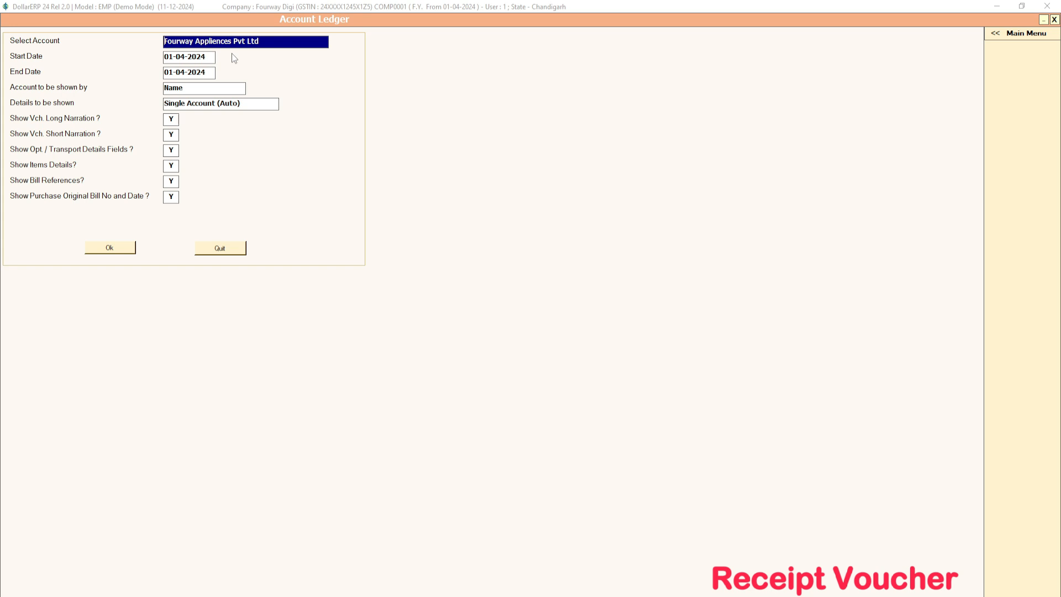
type("mono")
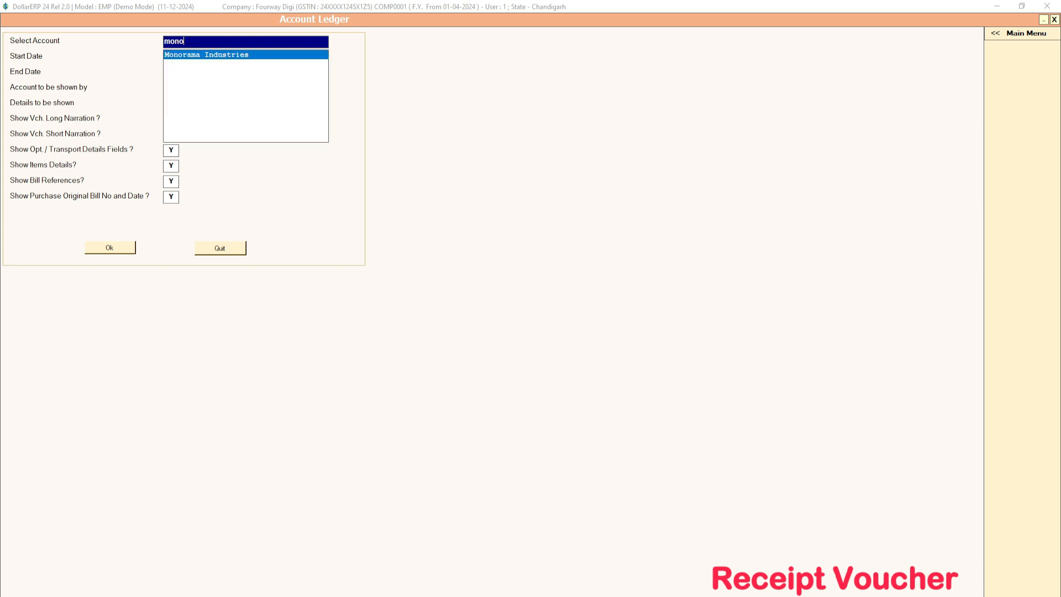
left_click(231, 53)
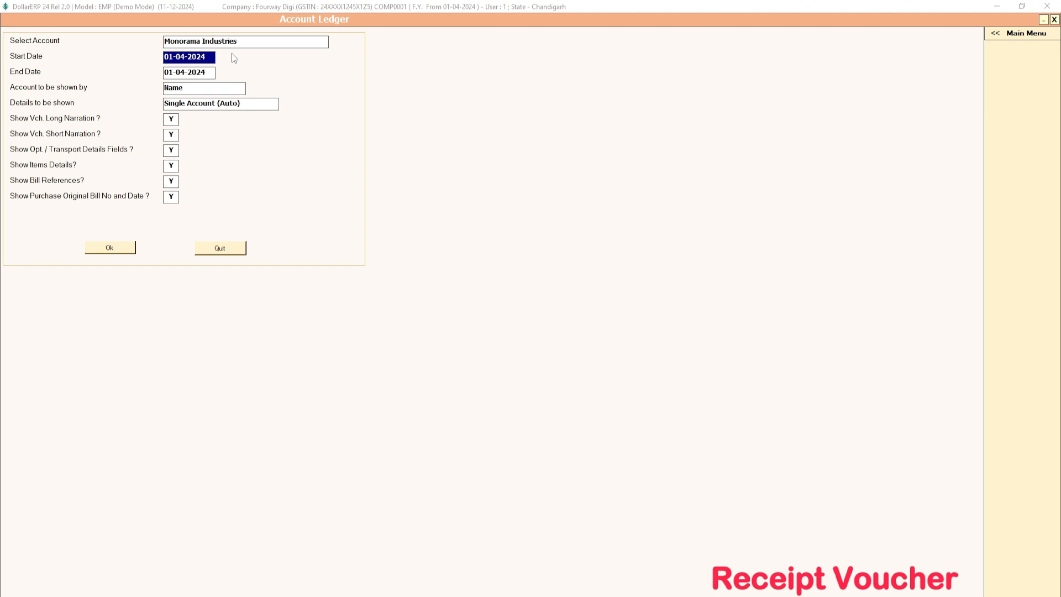
- Display the ledger for 01-04-2024 by Name as Single Account (Auto) with all detail options at Y, and widen the Date column
key("Return")
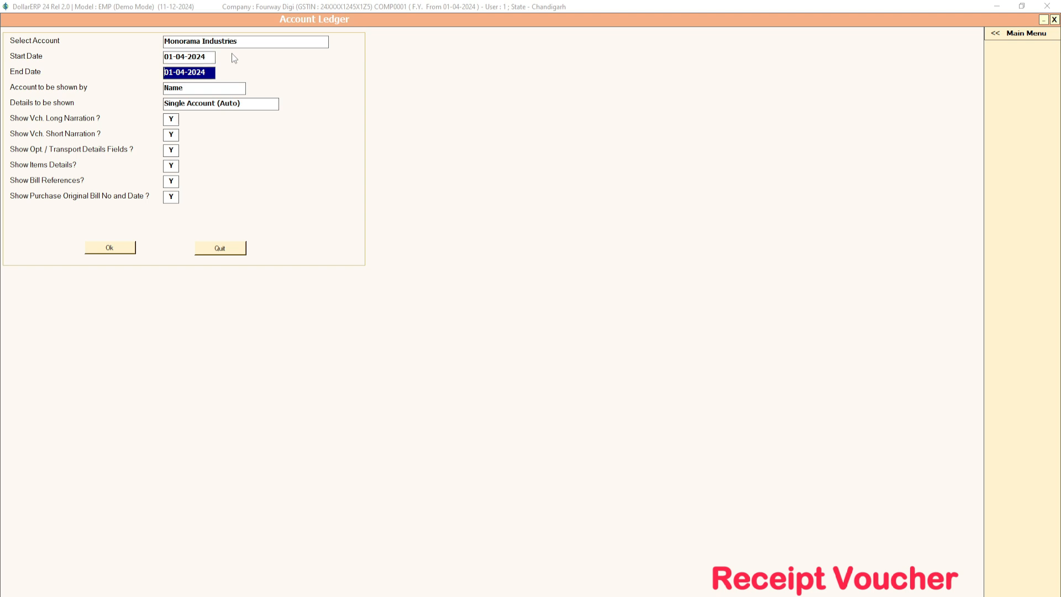
key("Return")
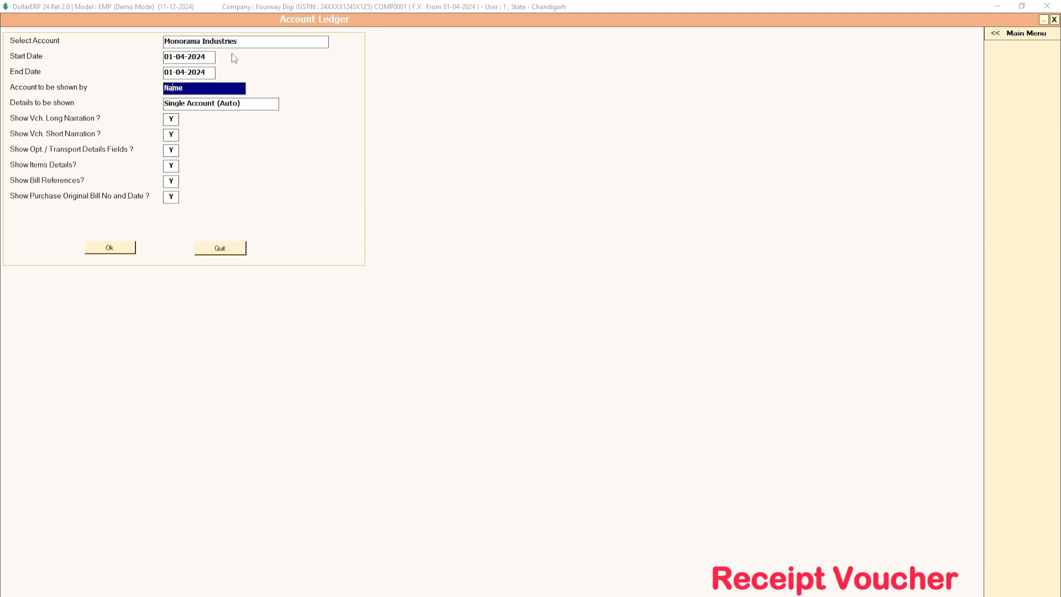
key("Return")
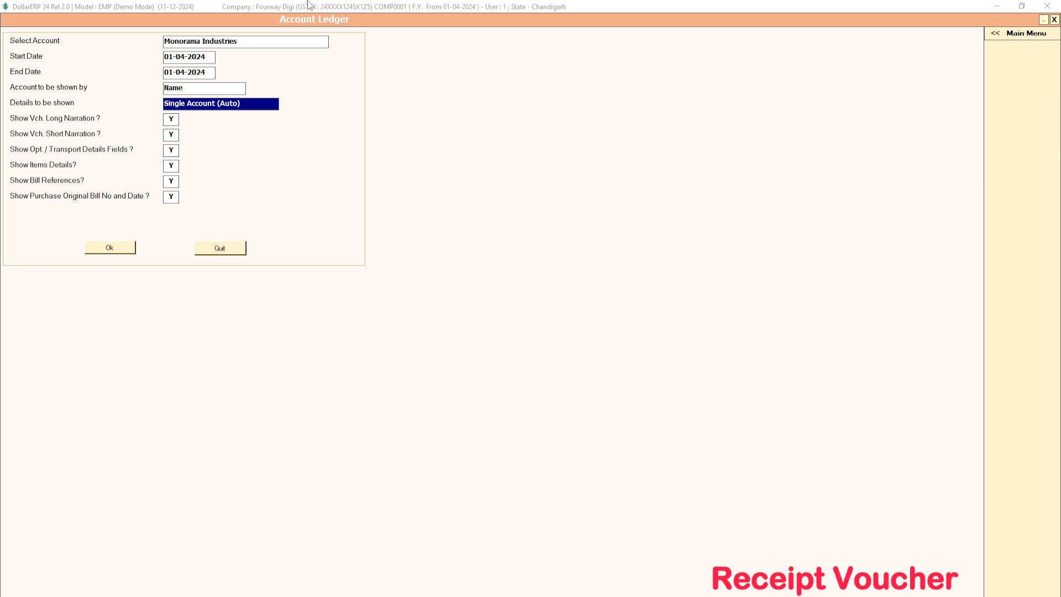
key("Return")
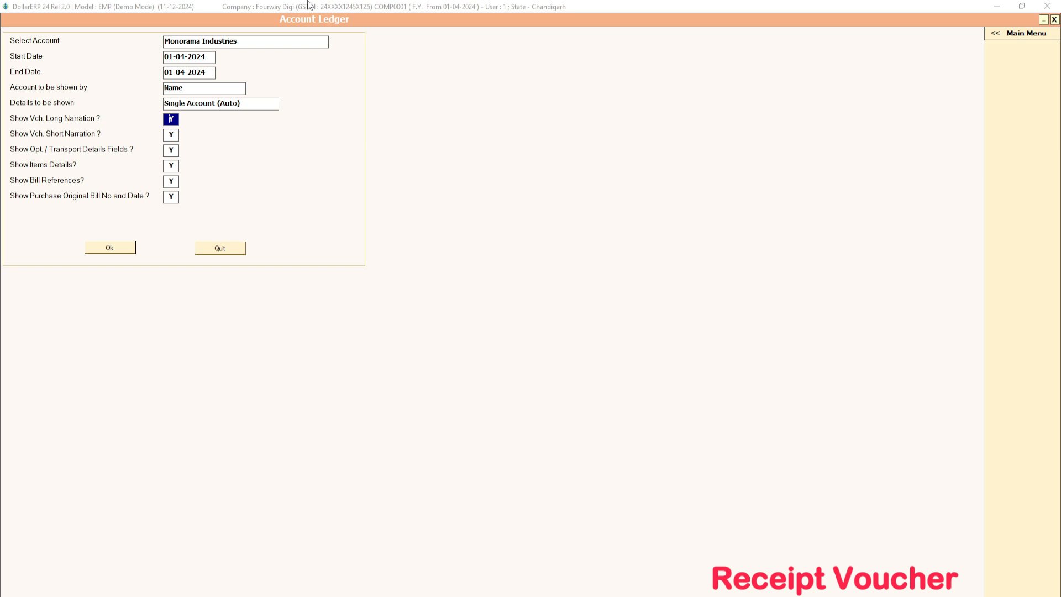
key("Return")
key("Return")
key("Return")
key("Return")
key("Return")
key("Return")
key("Return")
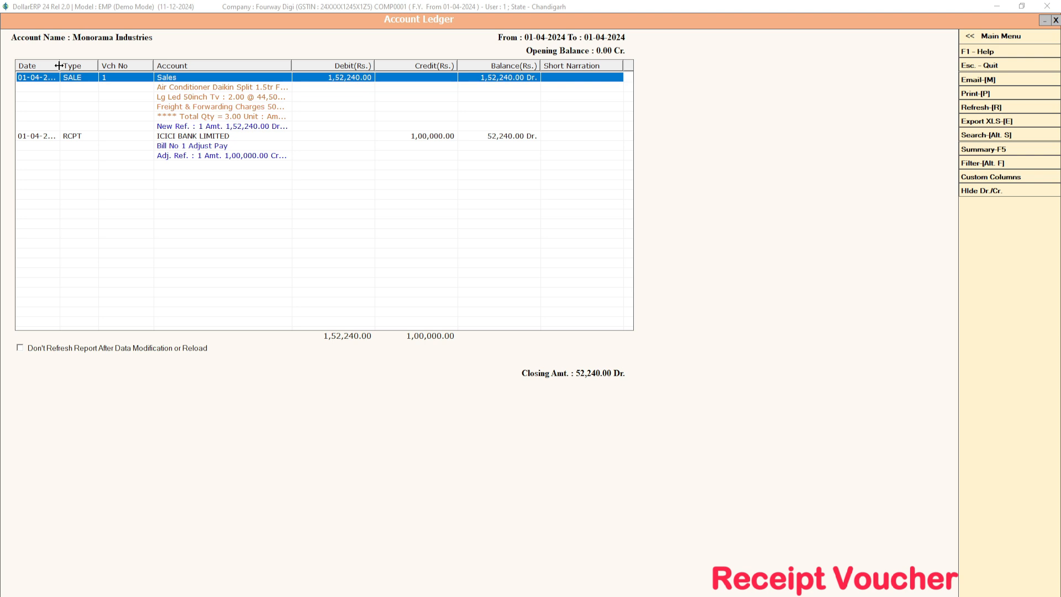
left_click_drag(59, 66, 72, 66)
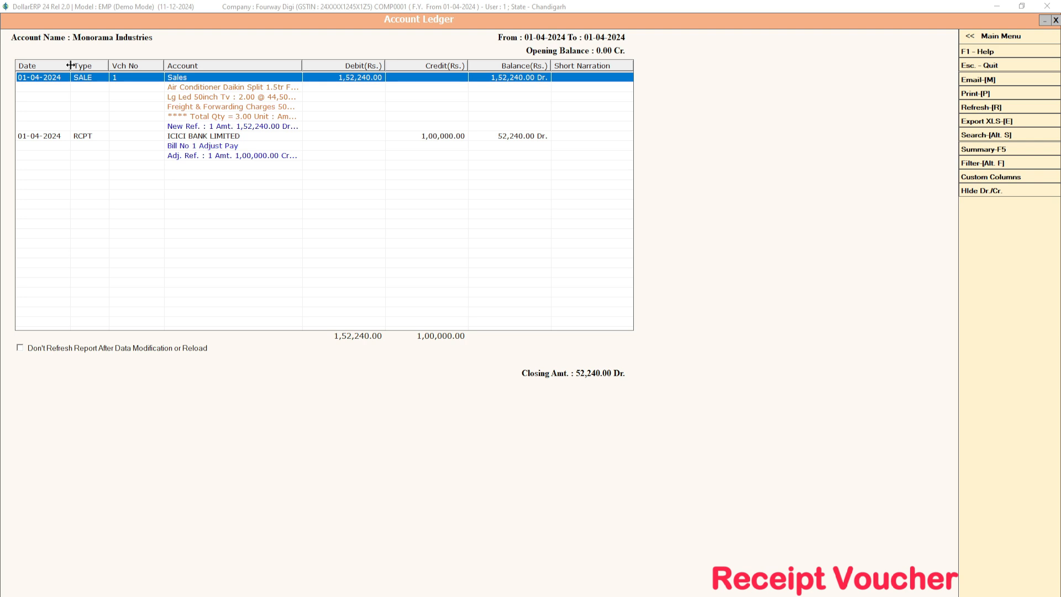
- Narrow the Date and Type columns of the Monorama Industries ledger to fit their contents
left_click_drag(109, 65, 116, 65)
double_click(116, 65)
double_click(123, 65)
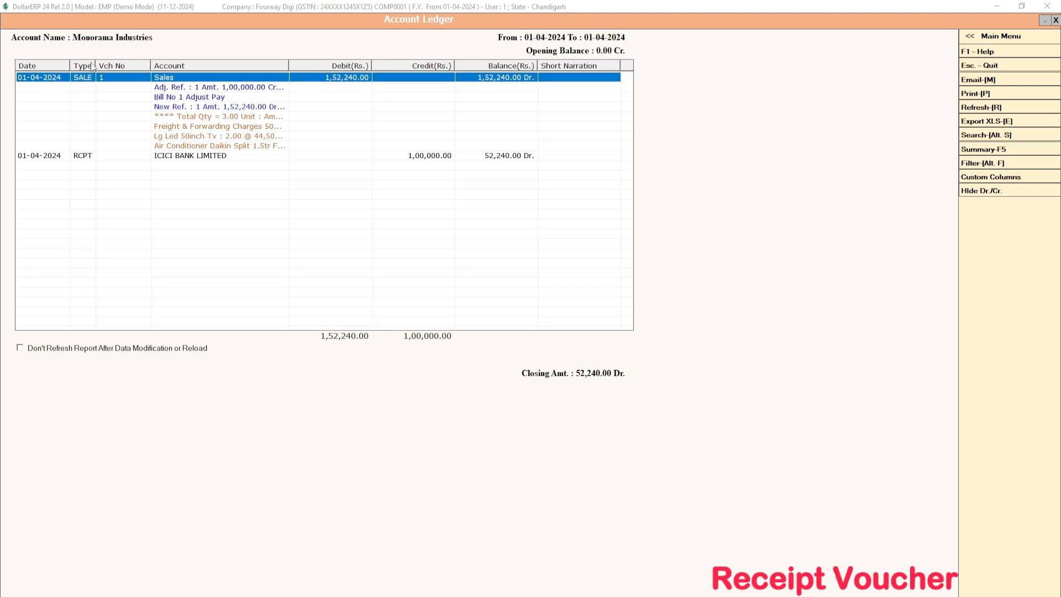
double_click(71, 61)
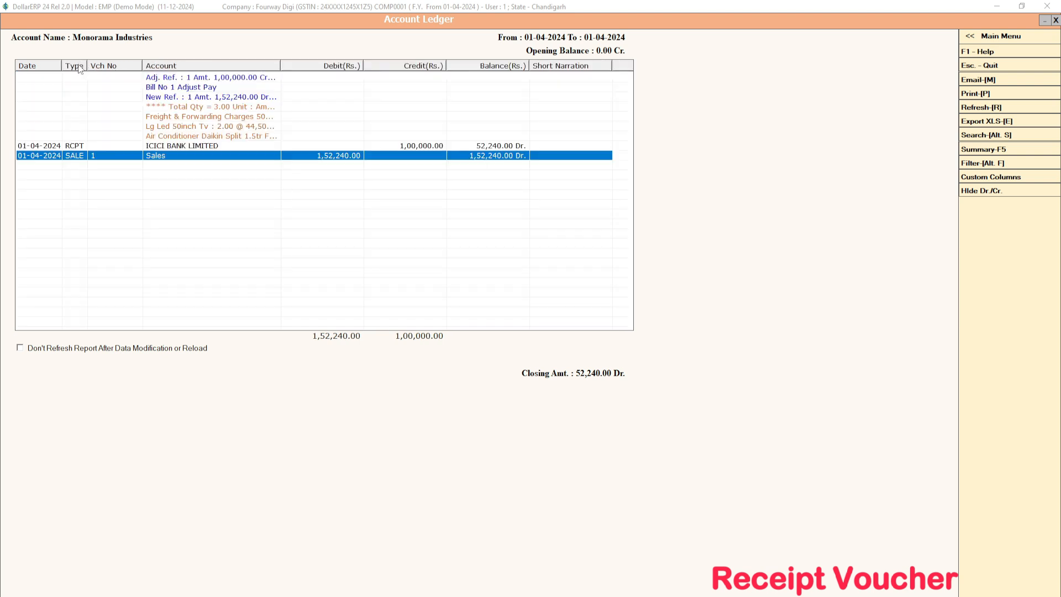
double_click(62, 65)
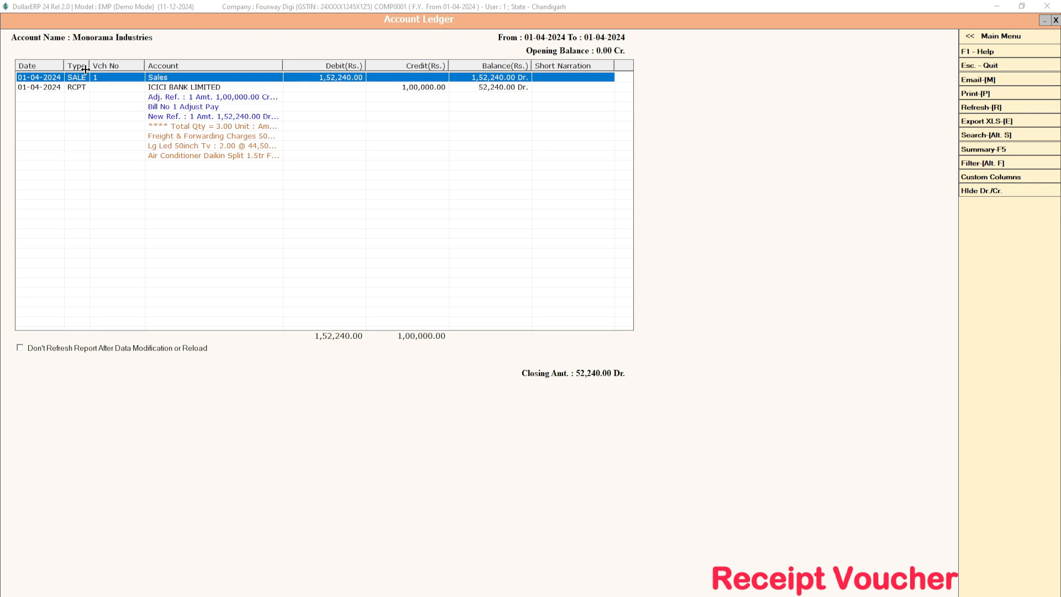
double_click(85, 69)
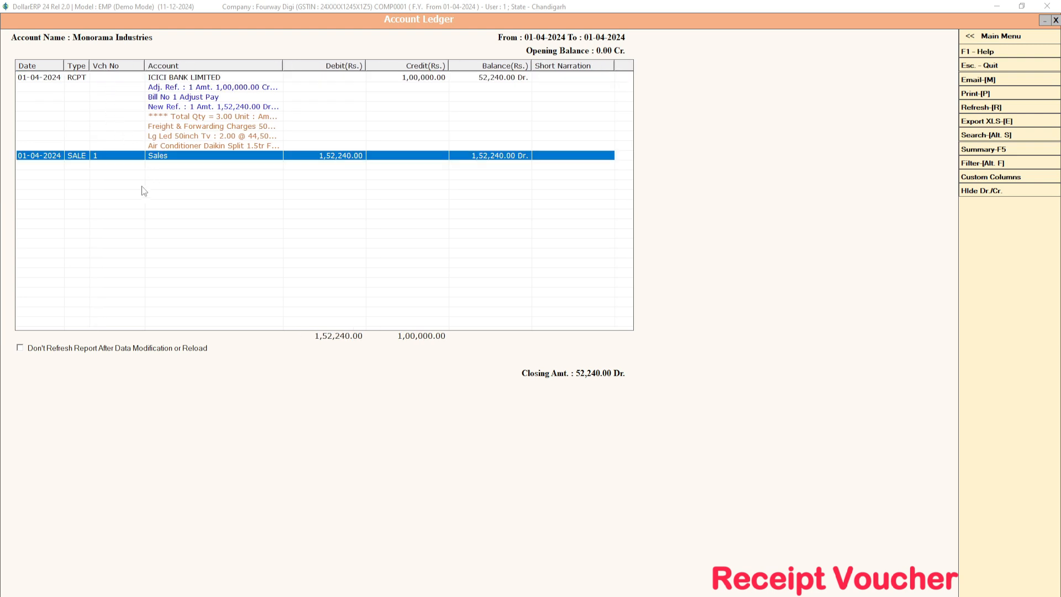
- Examine the ICICI Bank receipt row, the Sales row with its balance, and the closing amount in the ledger
left_click(36, 79)
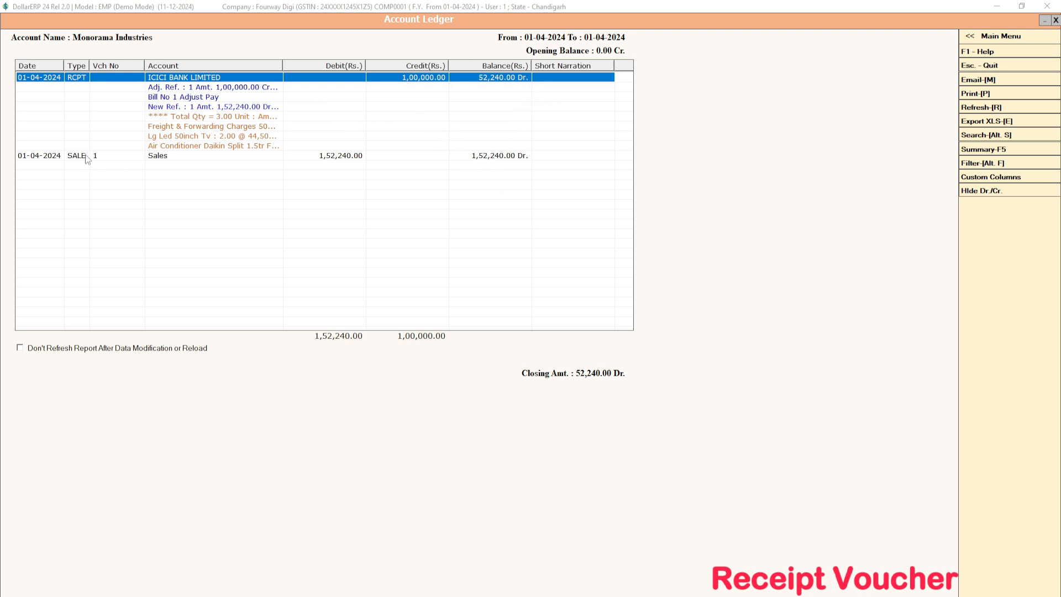
left_click(53, 158)
left_click(287, 166)
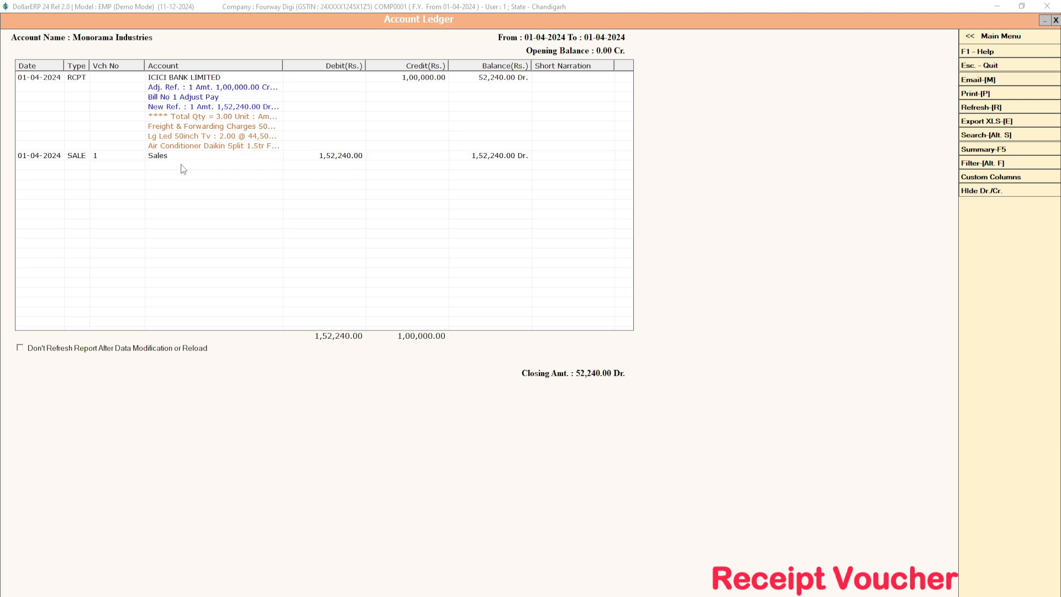
double_click(481, 157)
left_click(602, 362)
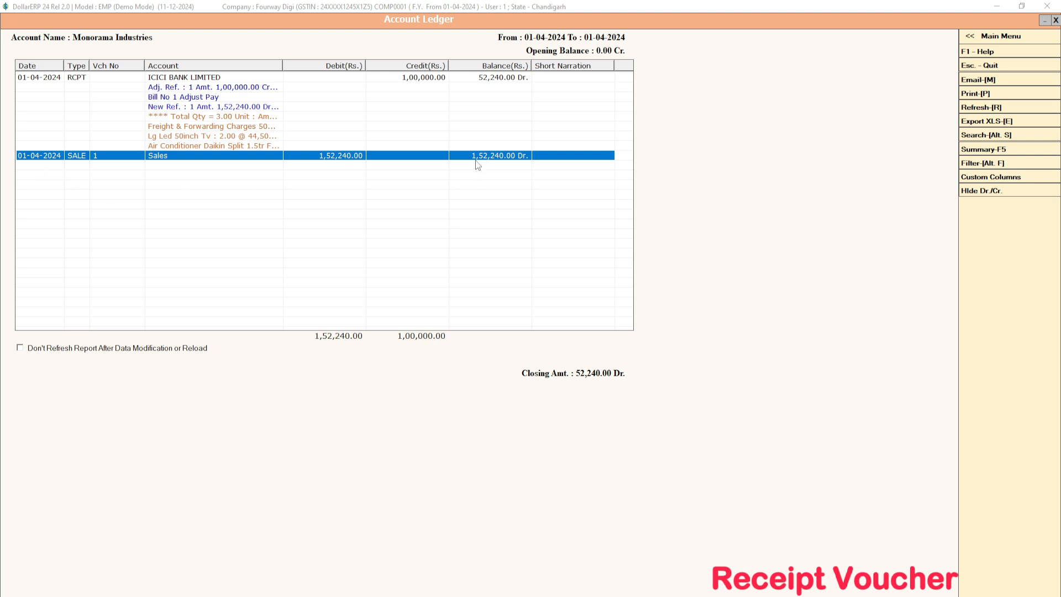
- Re-sort the ledger rows by Credit and by Debit, and close the Account Ledger report back to the main menu
left_click(421, 67)
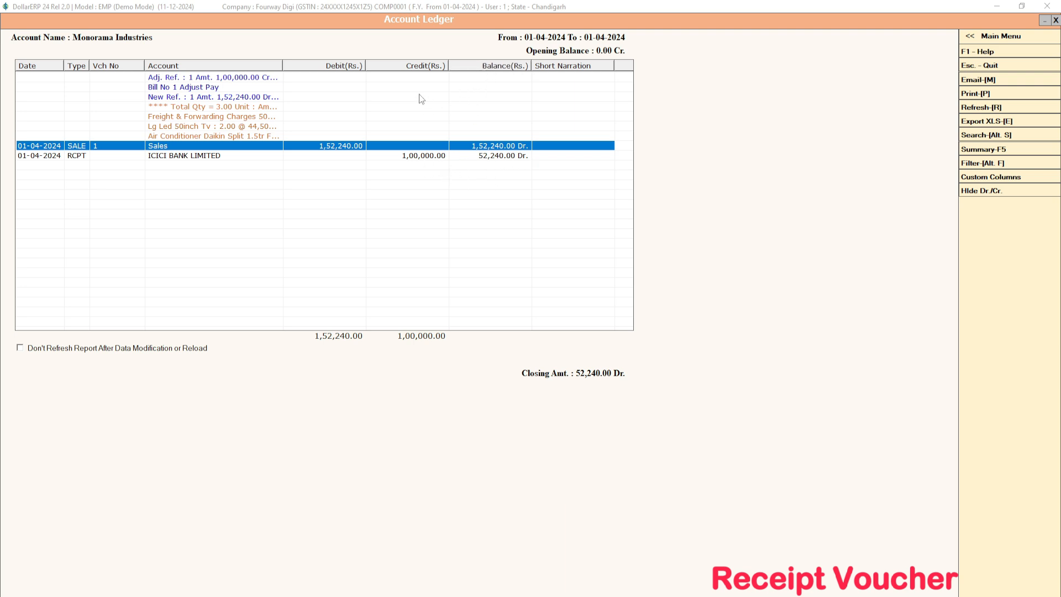
left_click(347, 69)
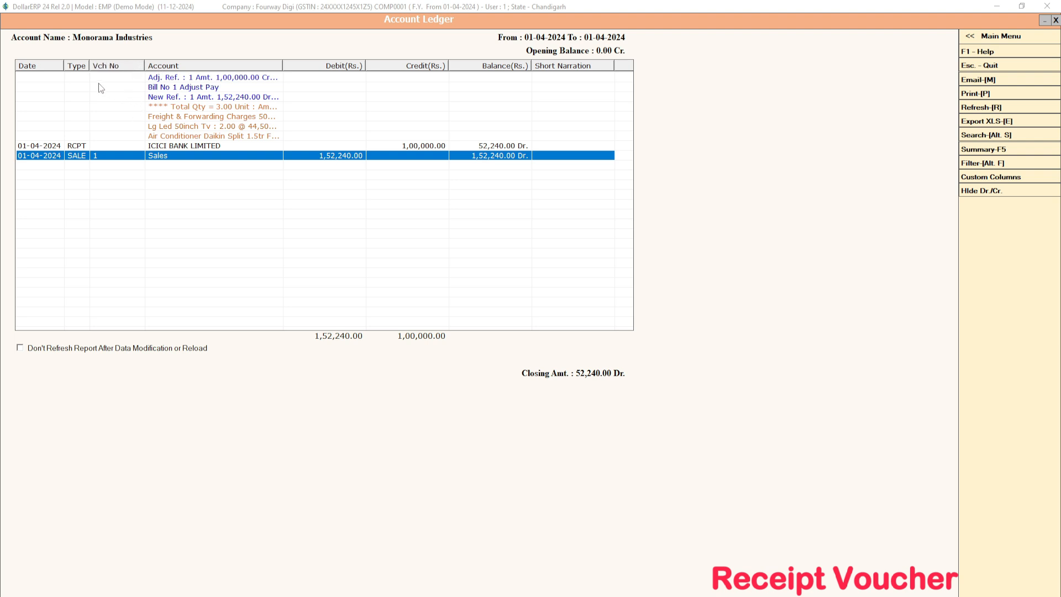
left_click(1055, 21)
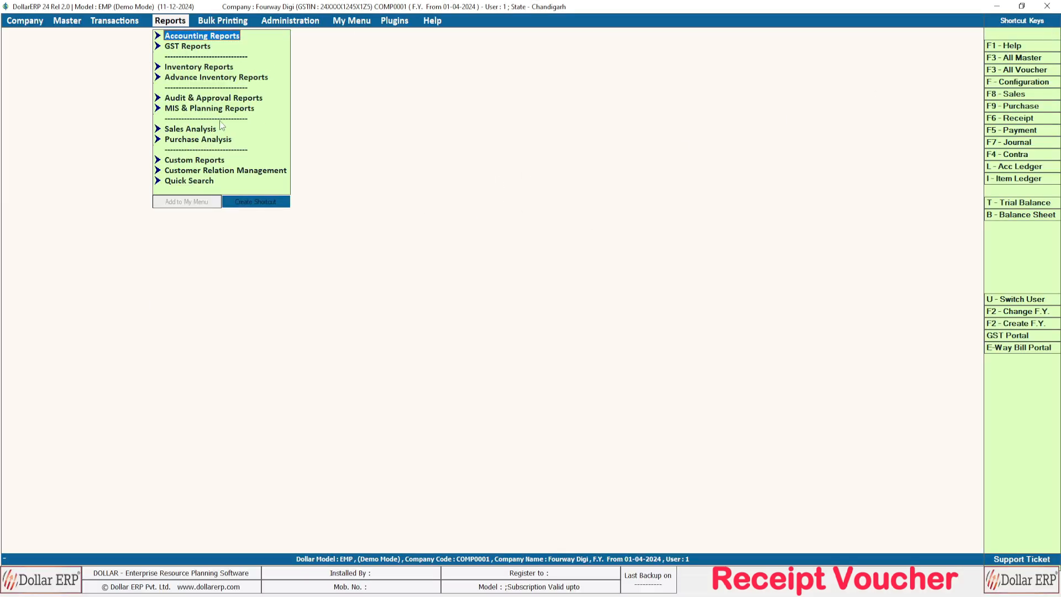